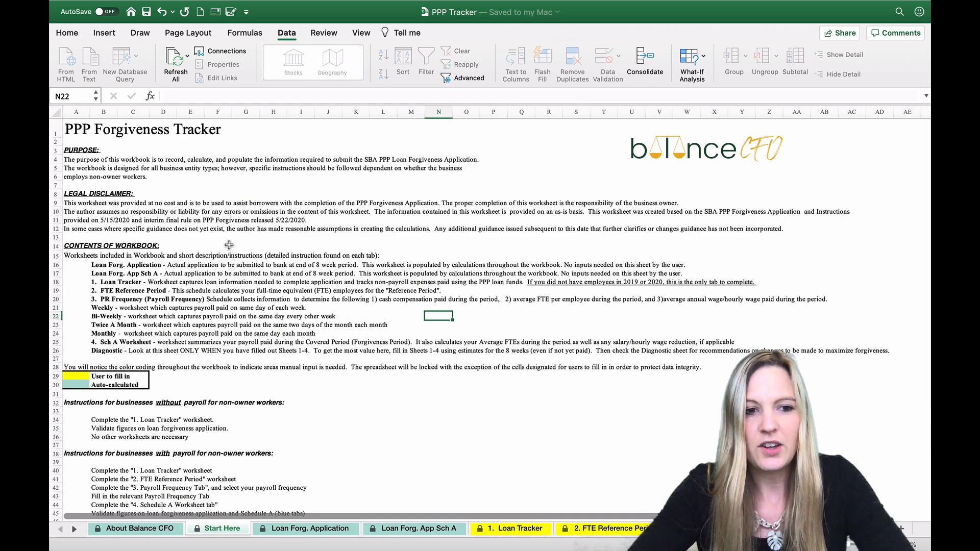
Read the instructions on the Start Here sheet and examine the forgiveness calculation lines on the Loan Forg. Application sheet.
scroll(137, 375, "down", 5)
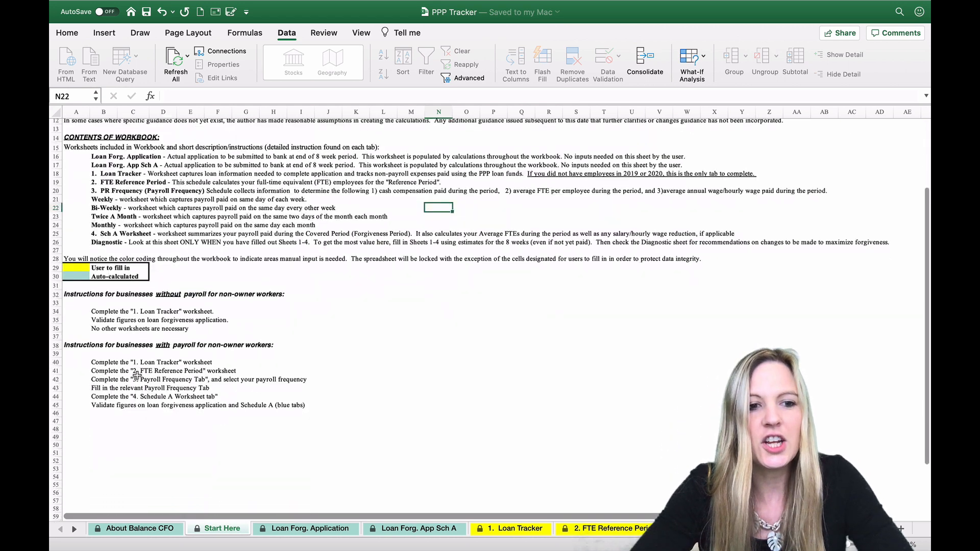
scroll(137, 376, "down", 1)
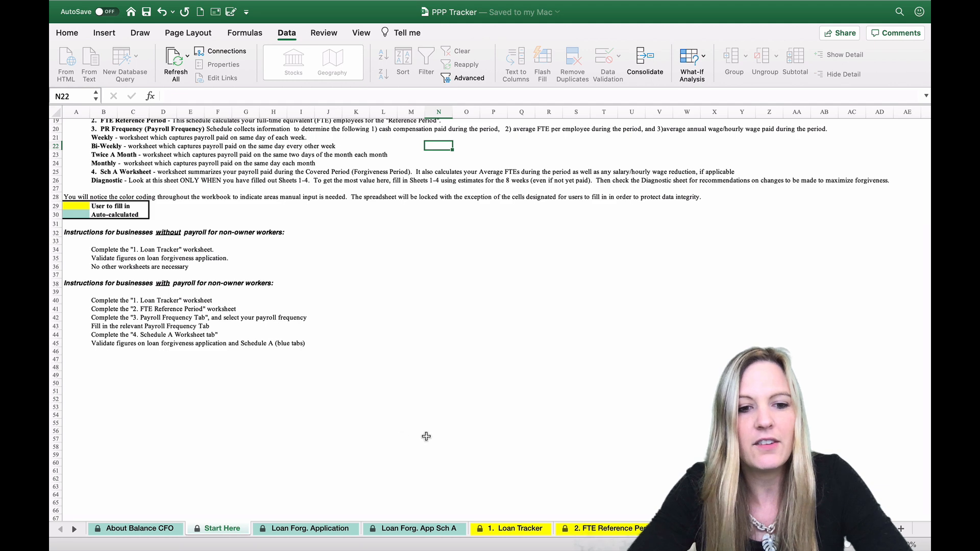
left_click(306, 528)
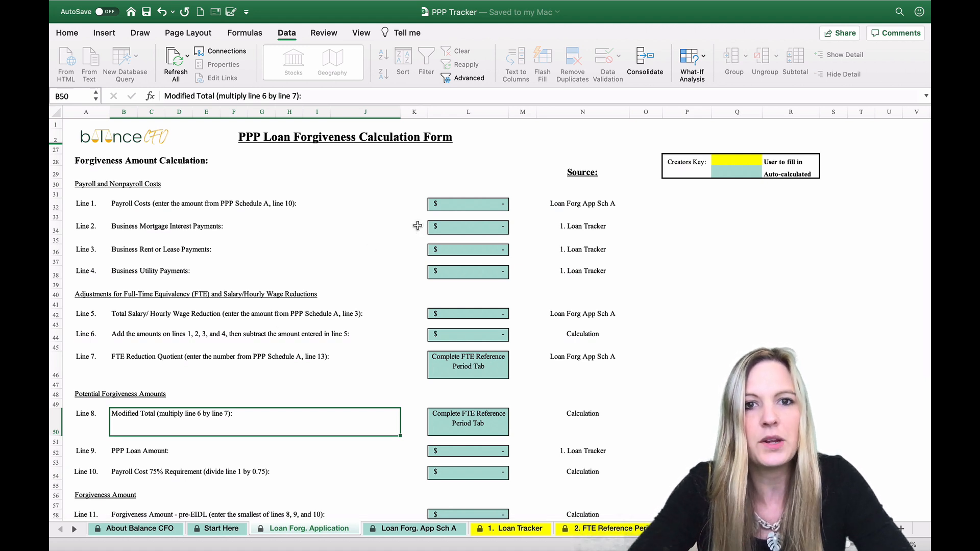
left_click(466, 204)
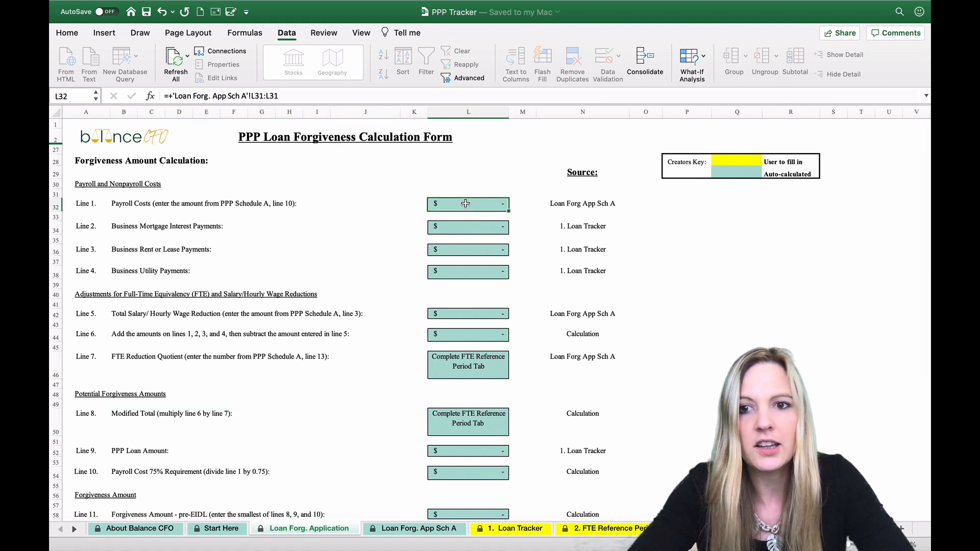
left_click(727, 163)
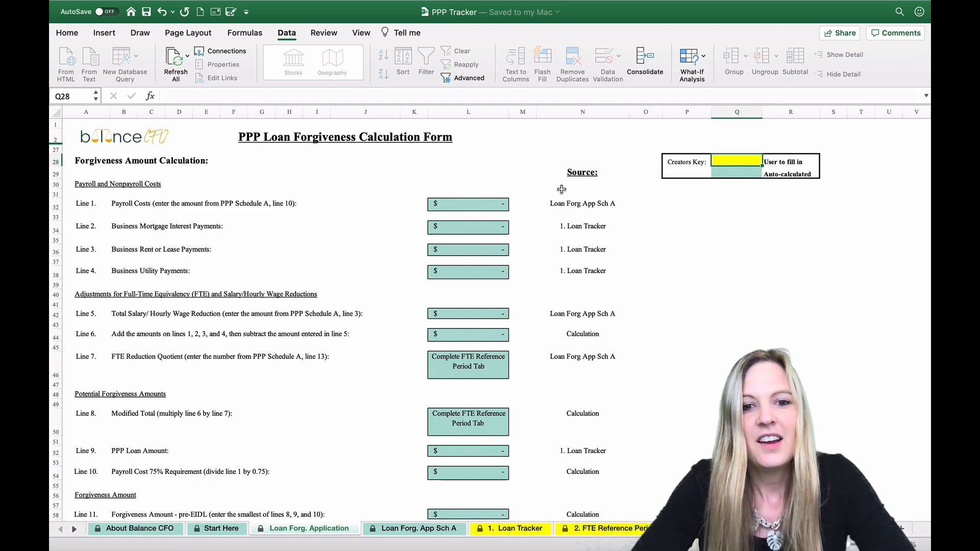
scroll(378, 184, "down", 3)
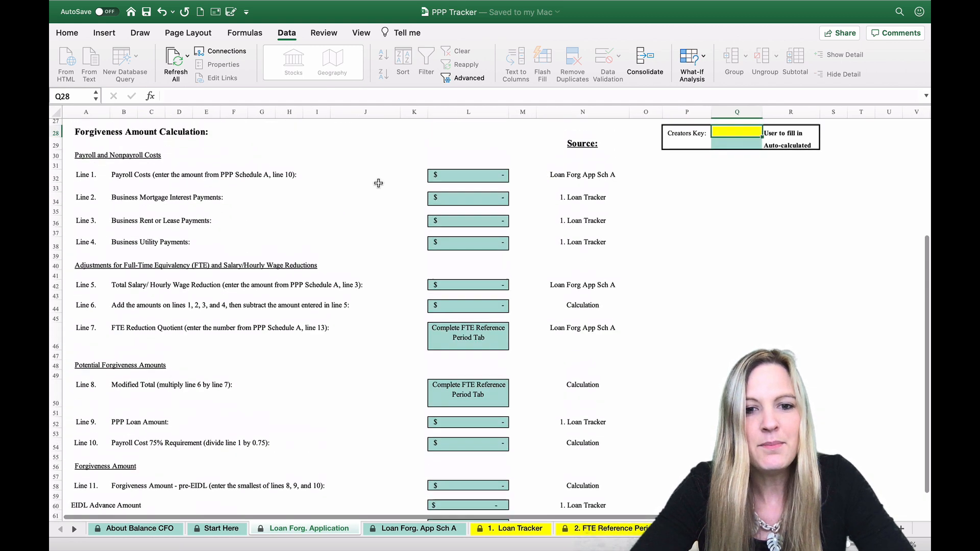
scroll(379, 184, "up", 2)
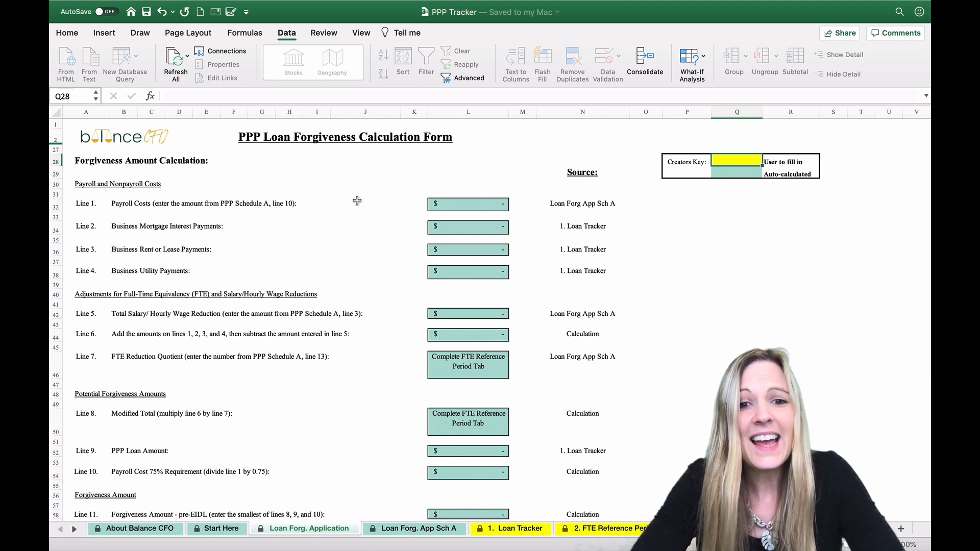
scroll(455, 207, "down", 5)
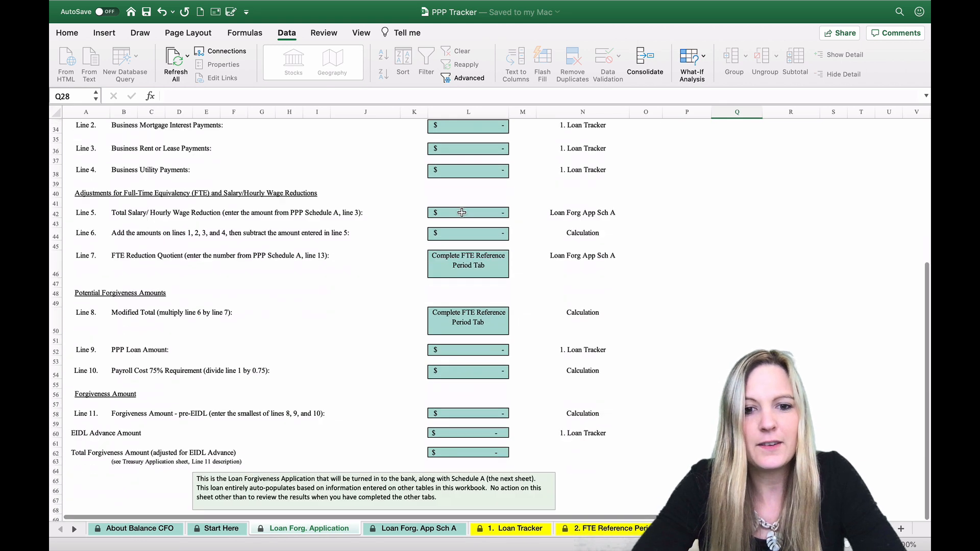
scroll(462, 213, "up", 5)
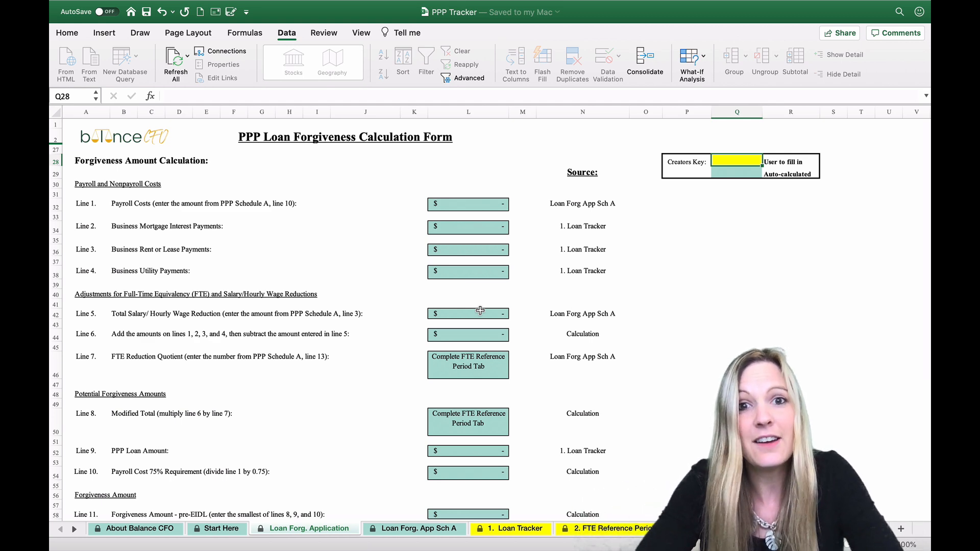
Examine the PPP Schedule A lines and their sources on the Loan Forg. App Sch A sheet.
left_click(416, 530)
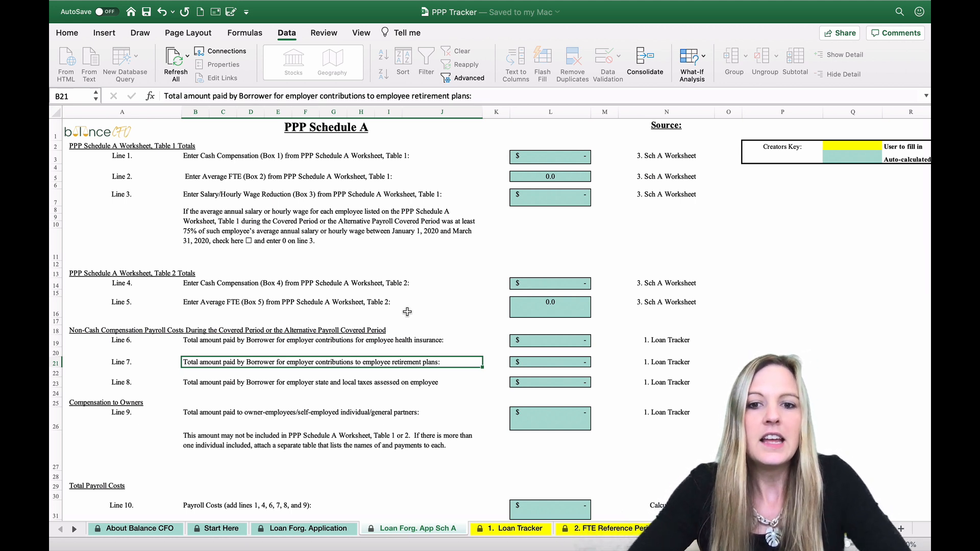
scroll(485, 190, "down", 5)
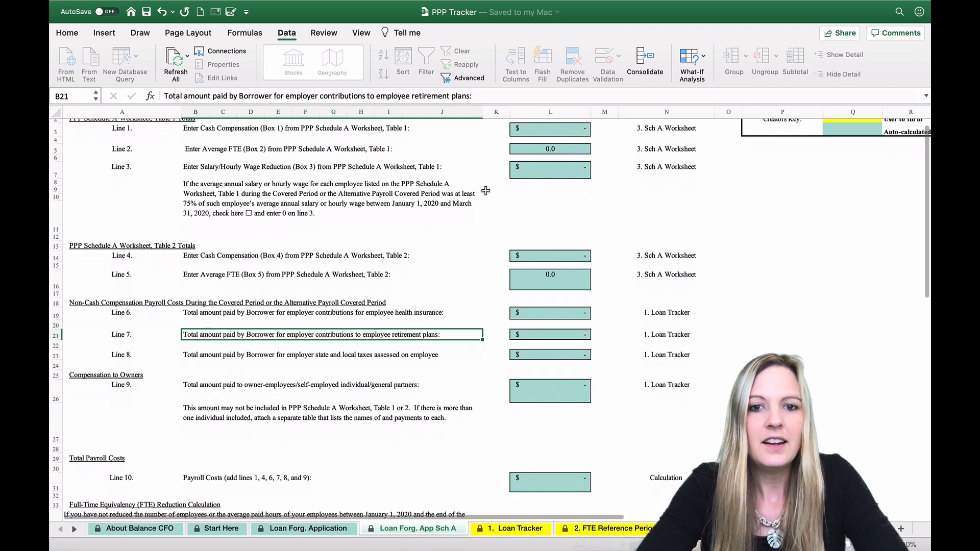
scroll(485, 190, "up", 7)
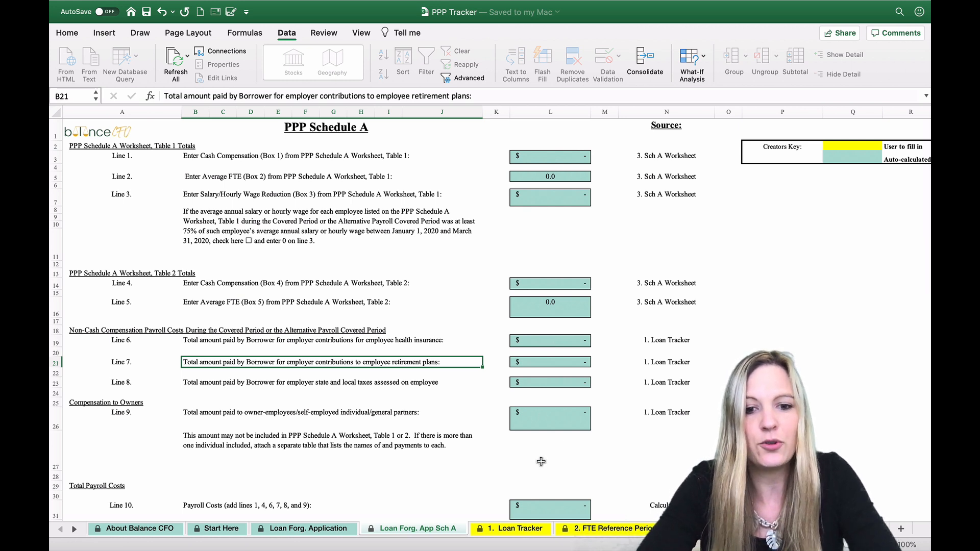
On the 1. Loan Tracker sheet, enter 20833 as the Amount of Loan Received.
left_click(507, 529)
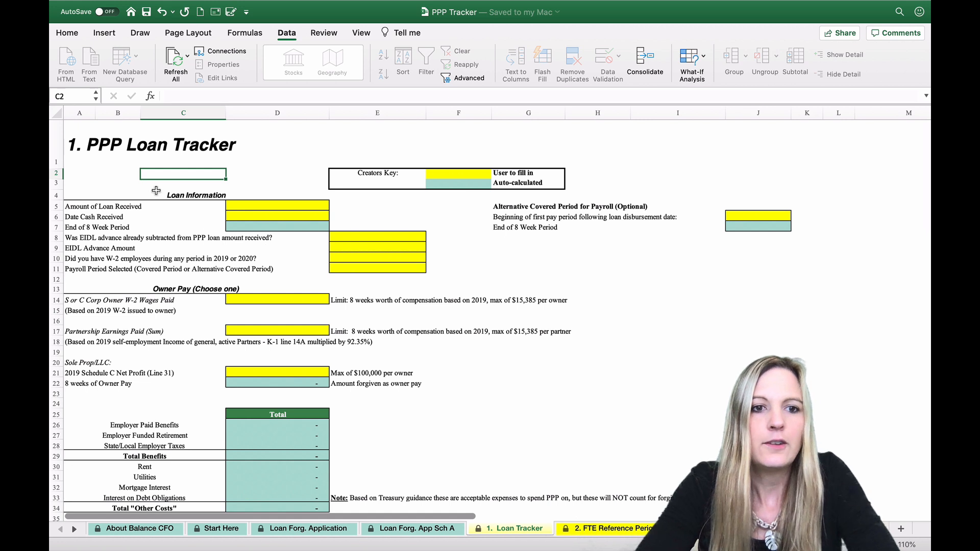
left_click(254, 205)
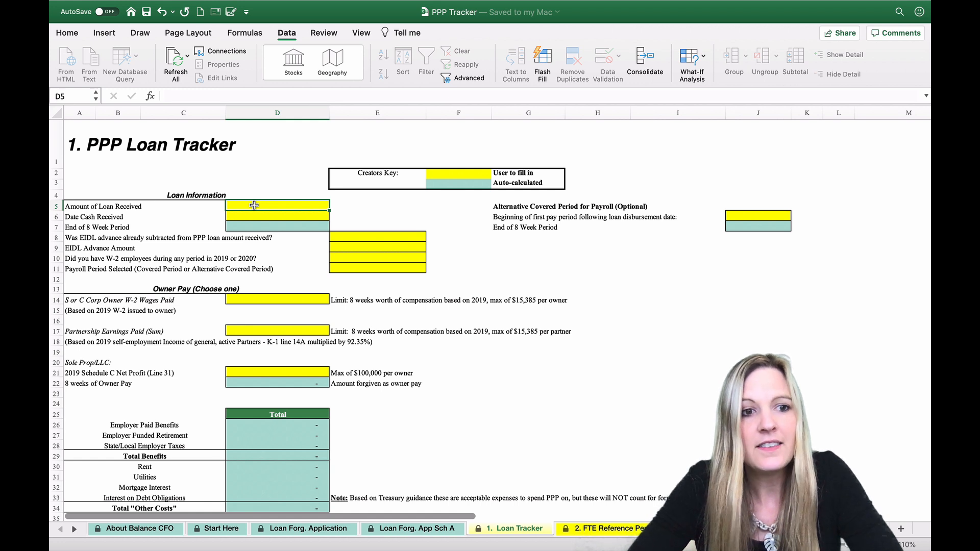
type("2")
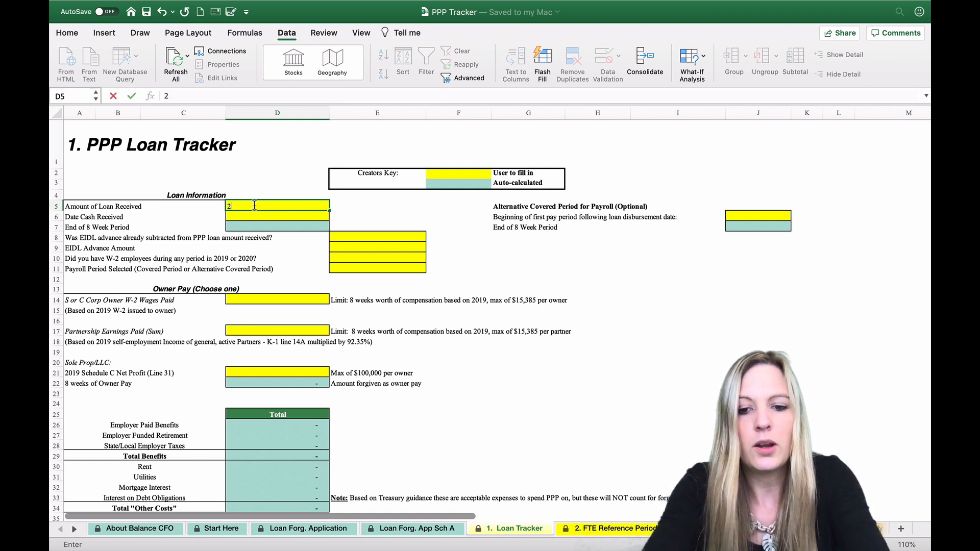
type("0,833")
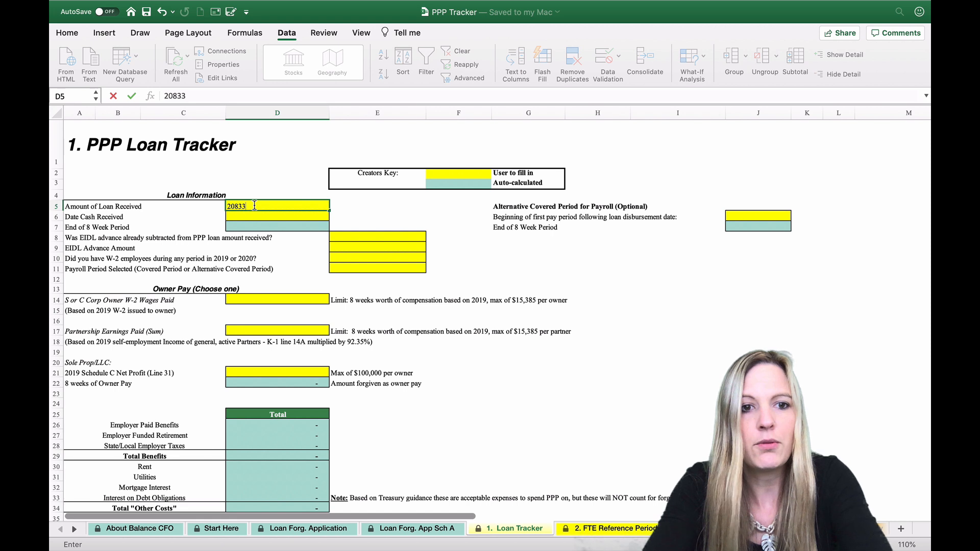
key("Return")
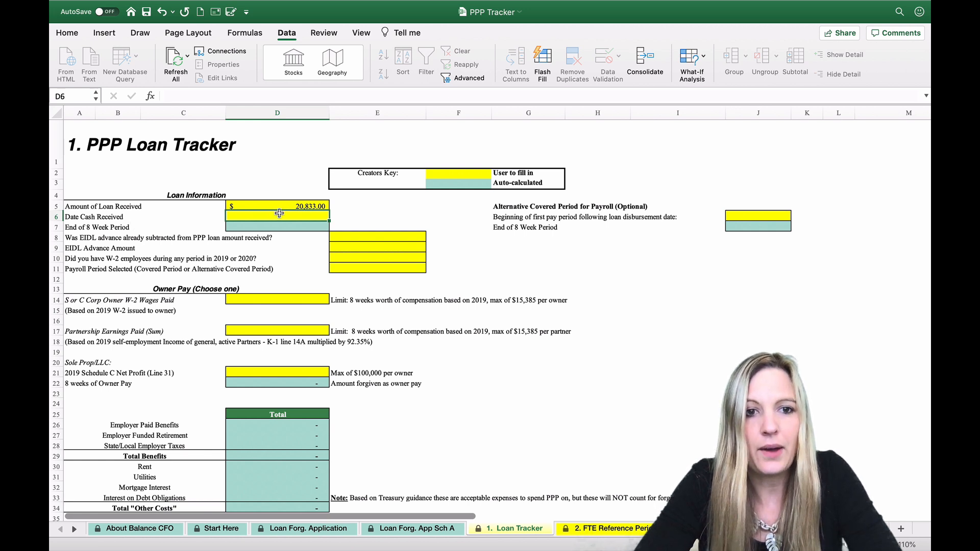
Enter 5/5/2020 as the Date Cash Received in the Loan Information section.
type("5/")
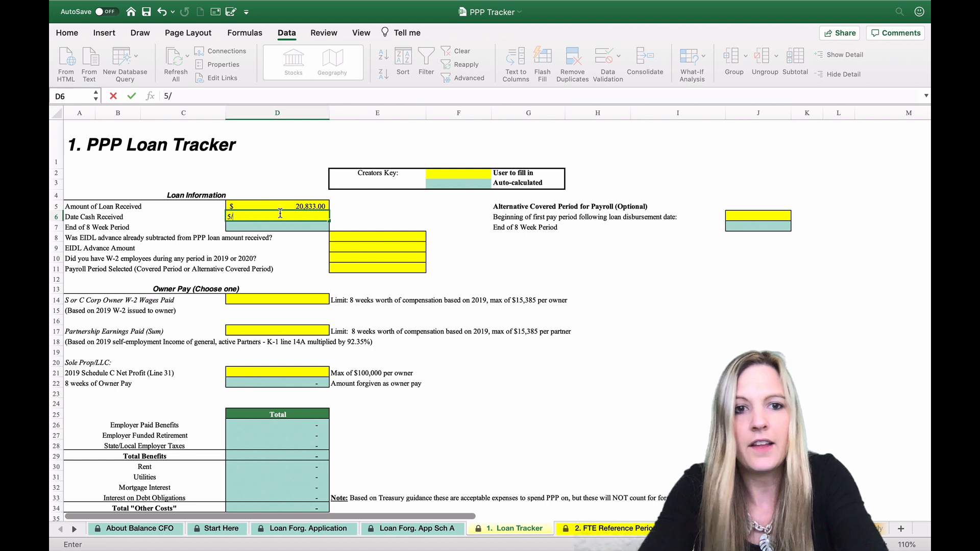
type("5/2")
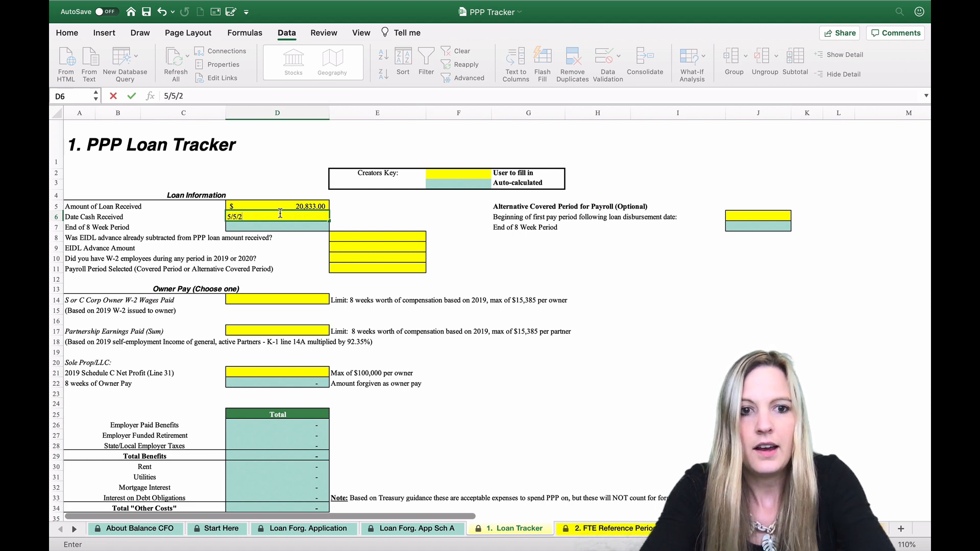
type("020")
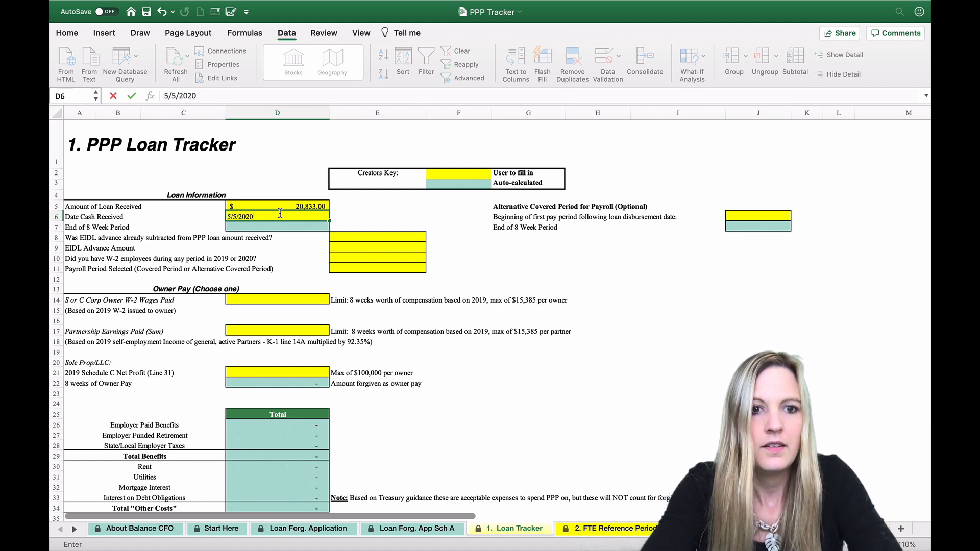
key("Return")
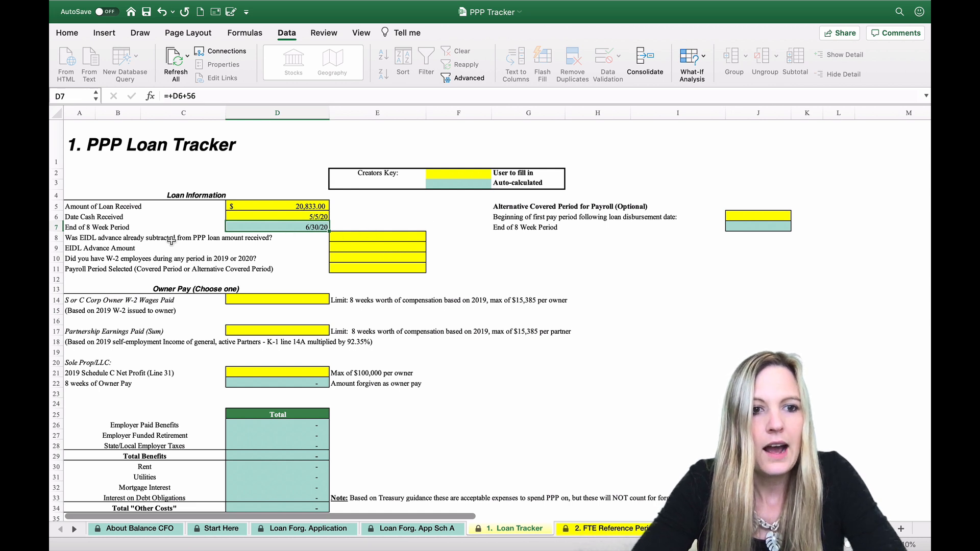
Answer No to whether the EIDL advance was already subtracted from the PPP loan amount received.
left_click(364, 237)
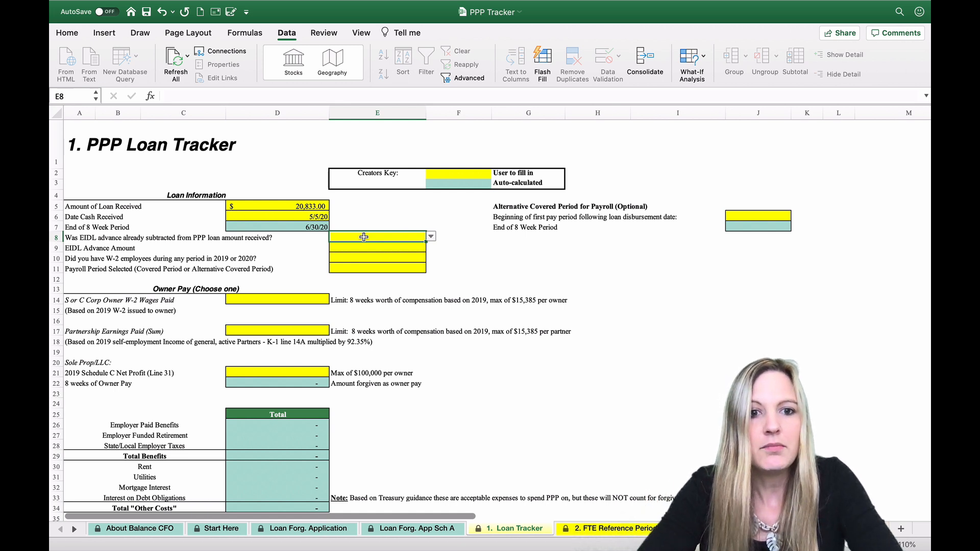
left_click(56, 237)
left_click(77, 237)
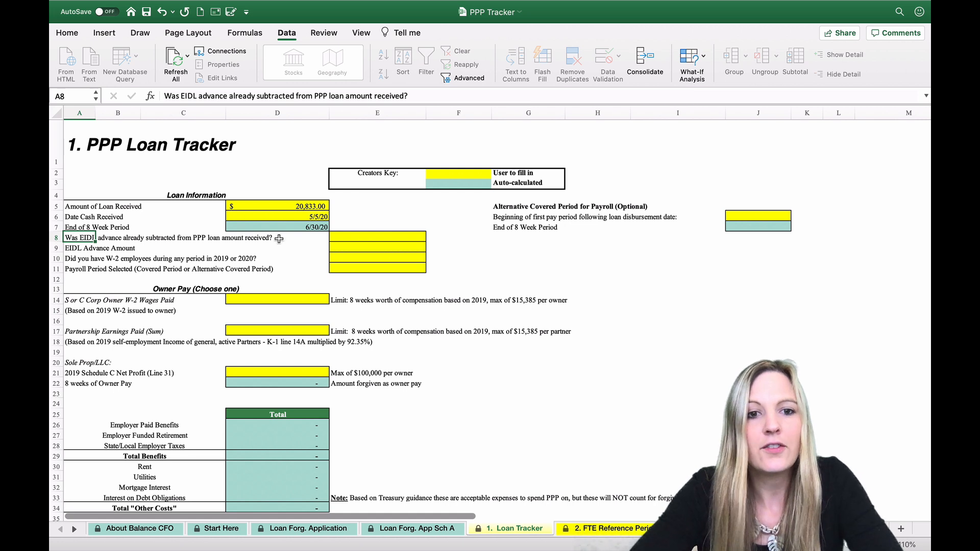
left_click(359, 236)
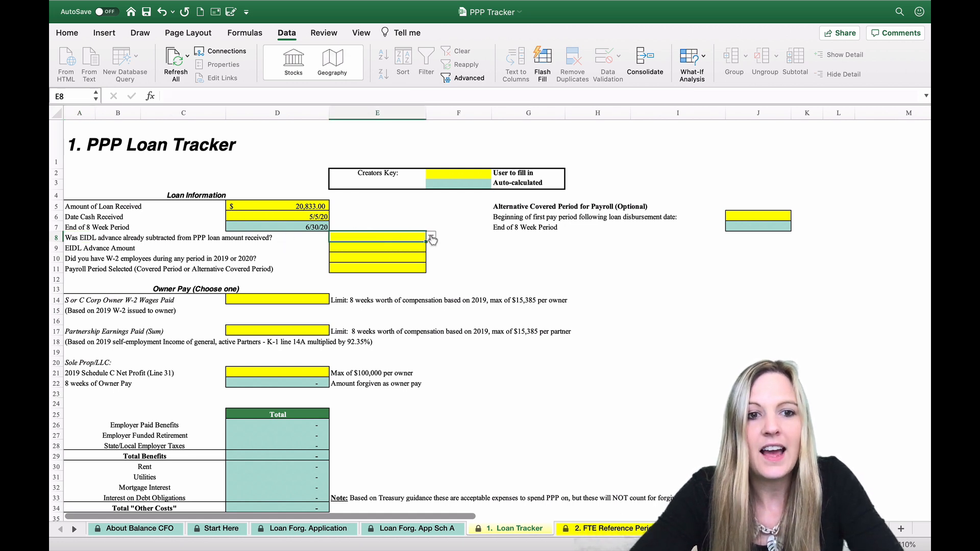
left_click(431, 237)
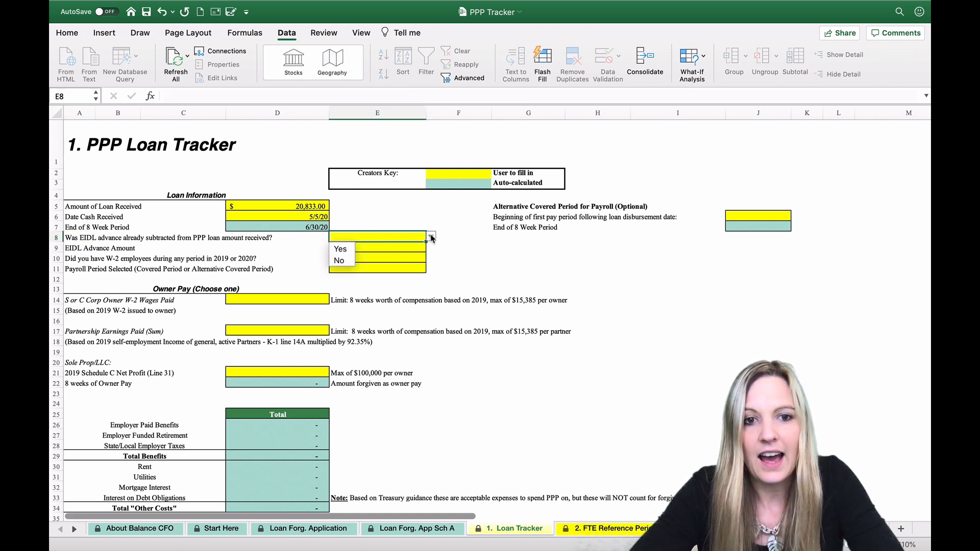
left_click(338, 261)
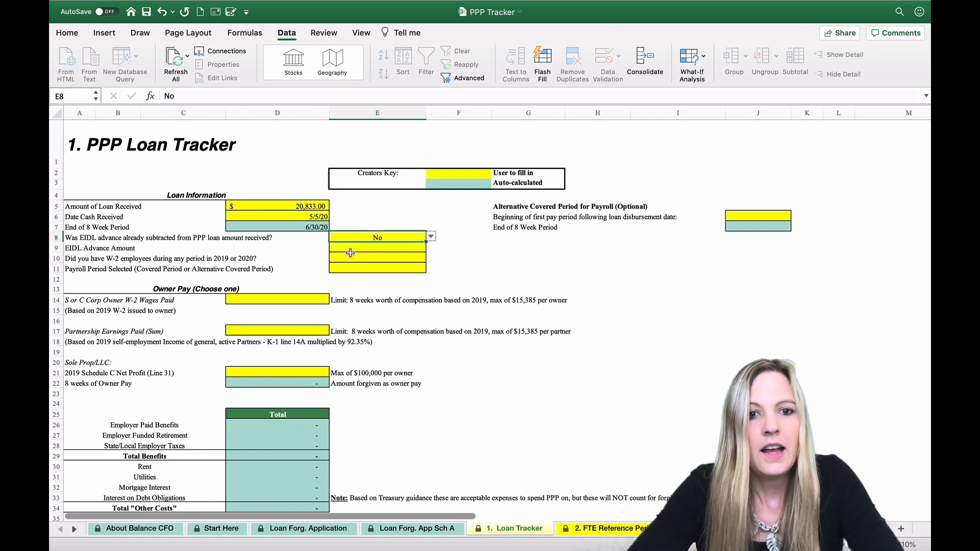
Enter 1000 as the EIDL Advance Amount and review the two EIDL rows.
left_click(367, 247)
type("1000")
key("Return")
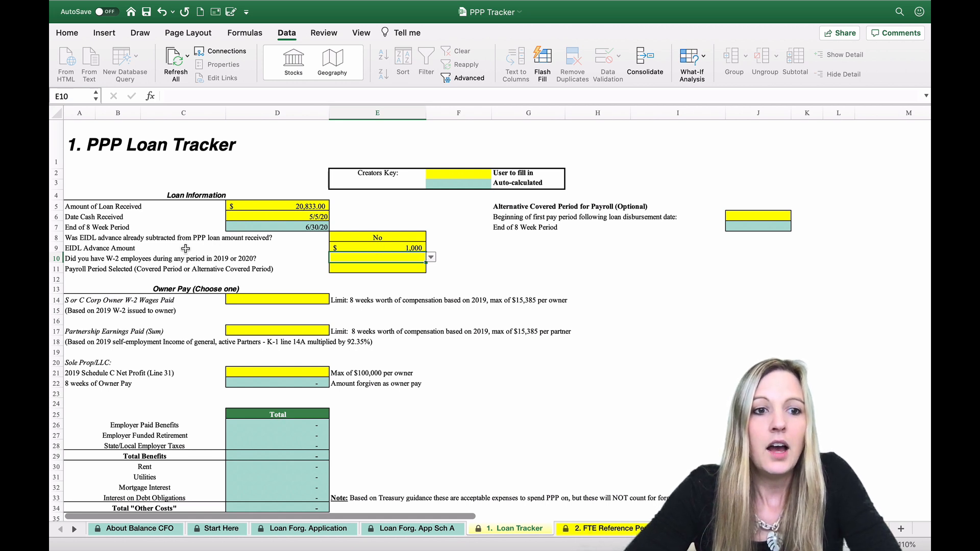
left_click_drag(58, 248, 59, 237)
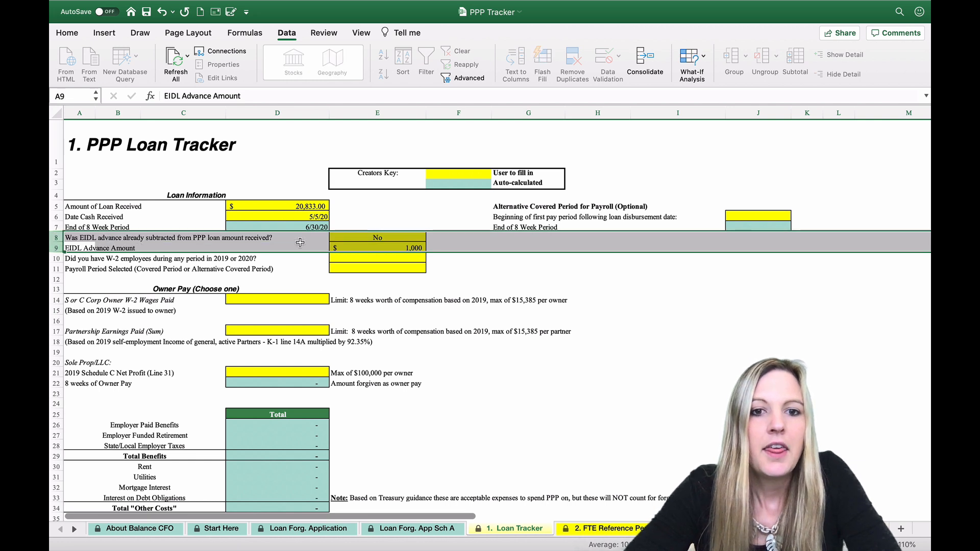
left_click(381, 250)
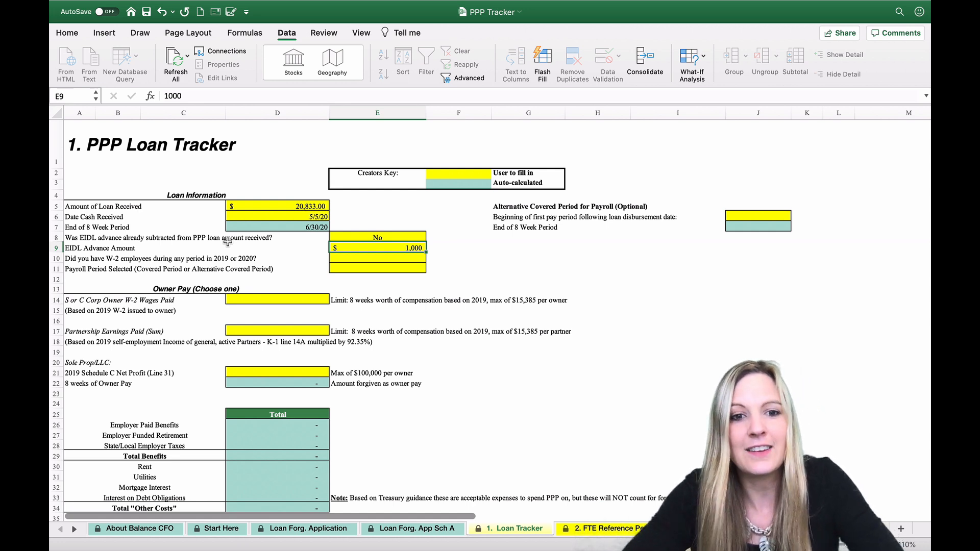
Answer No to whether there were W-2 employees during any period in 2019 or 2020.
left_click(107, 257)
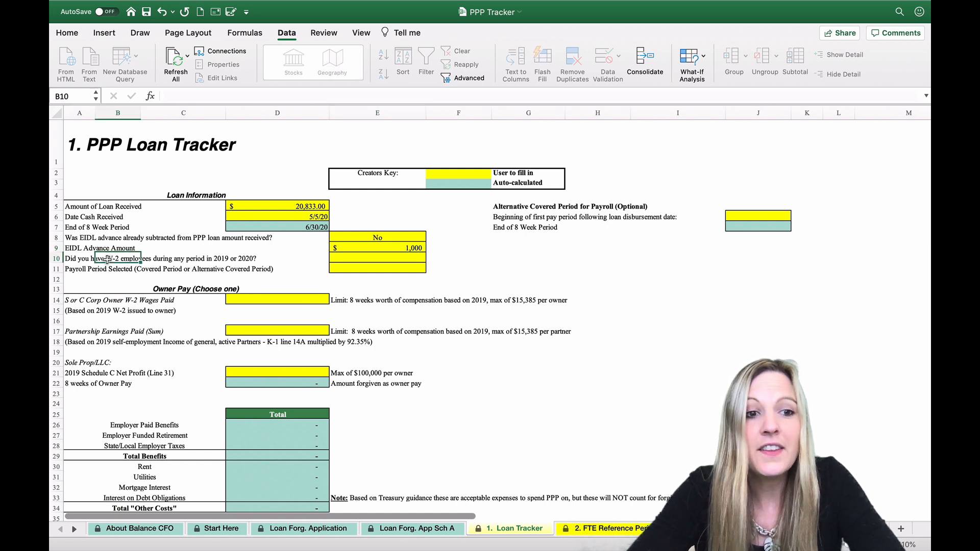
left_click(71, 260)
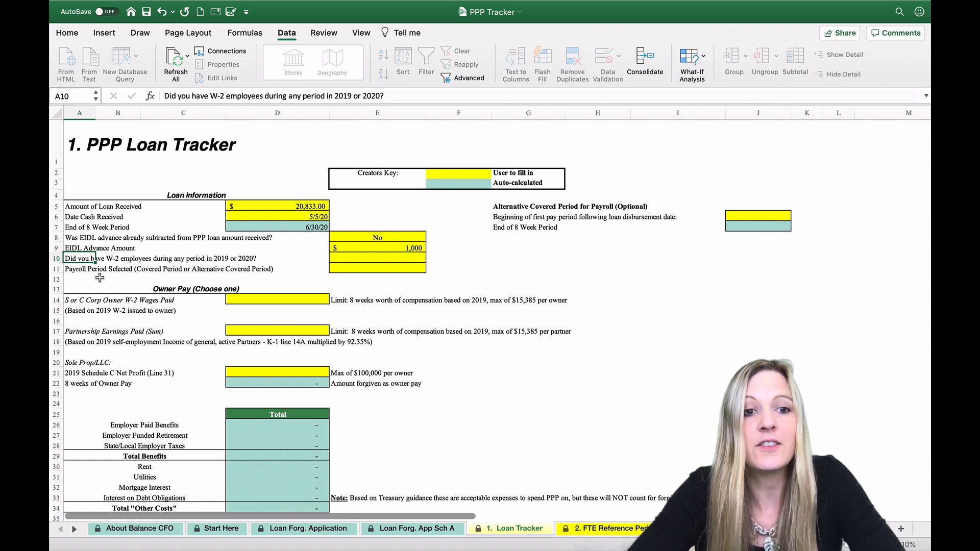
left_click(384, 257)
left_click(432, 257)
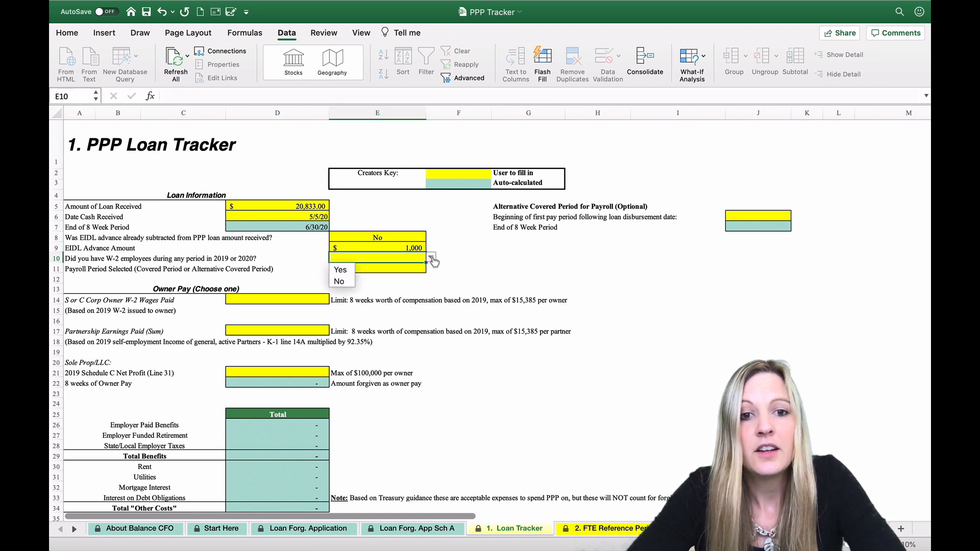
left_click(351, 284)
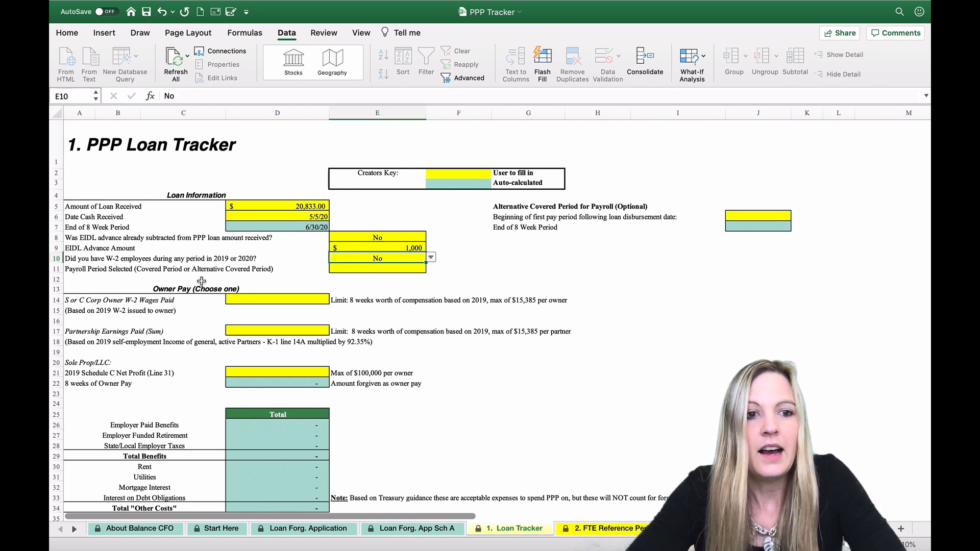
Choose Covered Period as the payroll period selected in the Loan Information section.
left_click(102, 265)
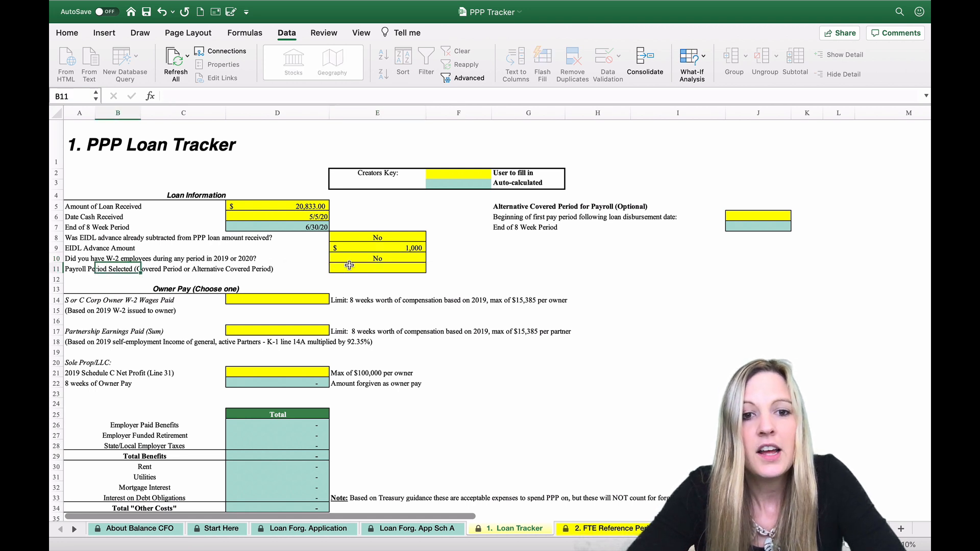
left_click(373, 268)
left_click(431, 269)
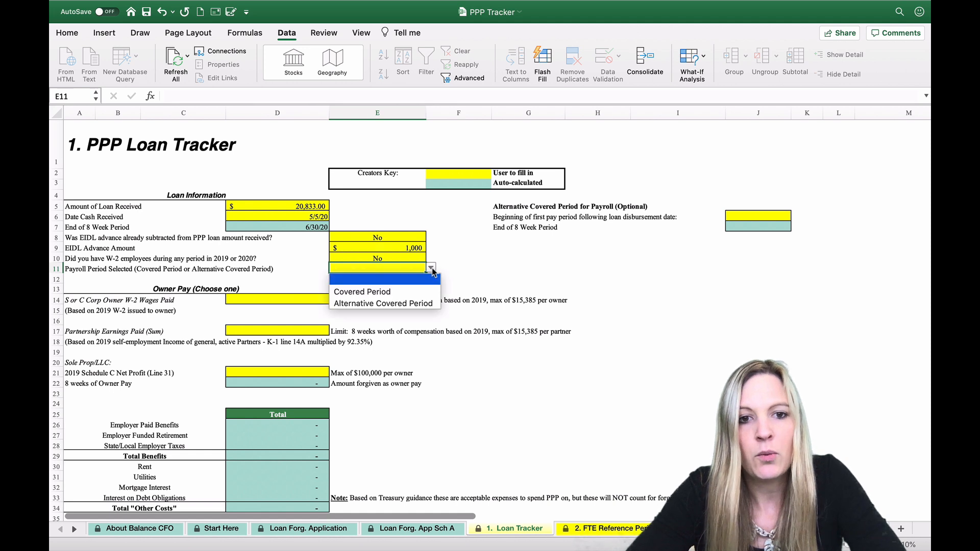
left_click(381, 288)
left_click(379, 291)
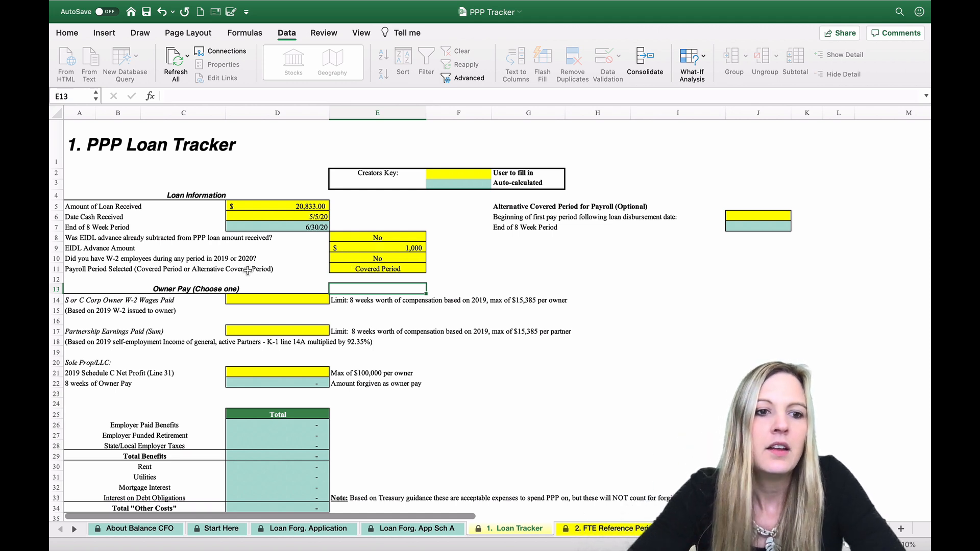
Enter 100000 as the Sole Prop/LLC 2019 Schedule C Net Profit, and check the loan amount and 8 weeks of Owner Pay.
left_click(134, 300)
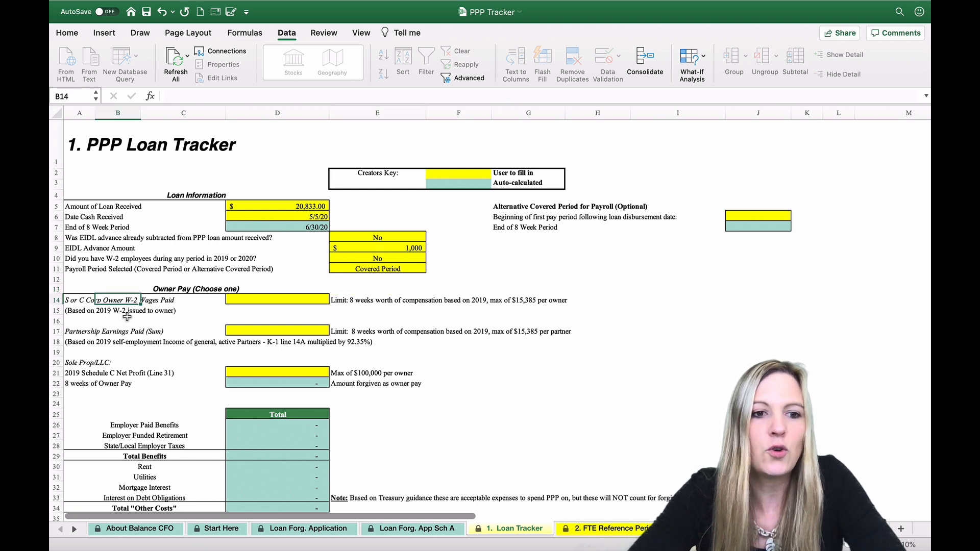
left_click(120, 329)
left_click(96, 363)
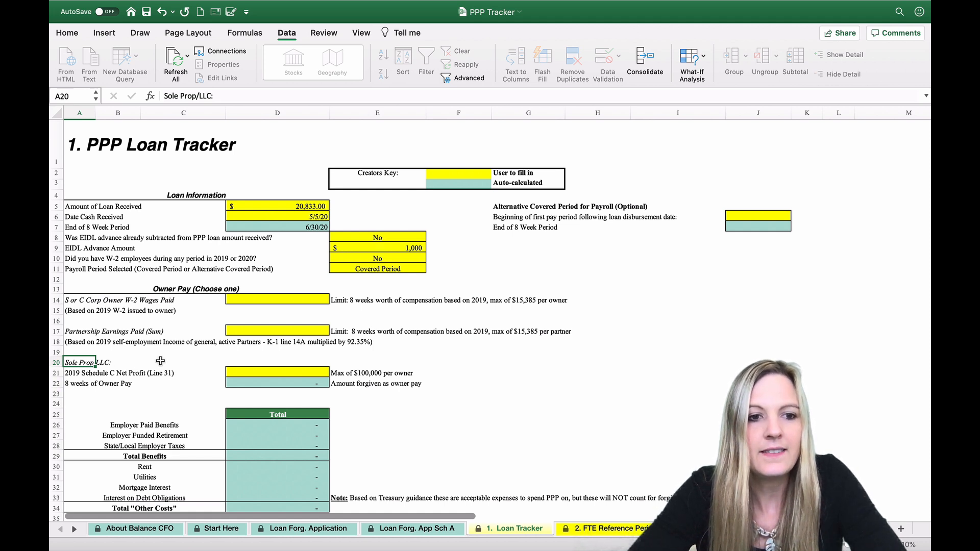
left_click(77, 374)
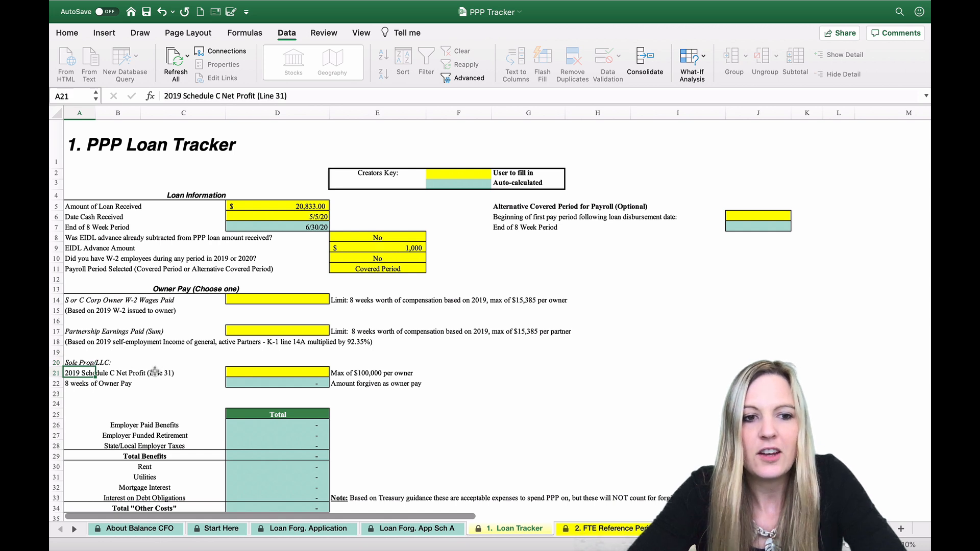
left_click(266, 372)
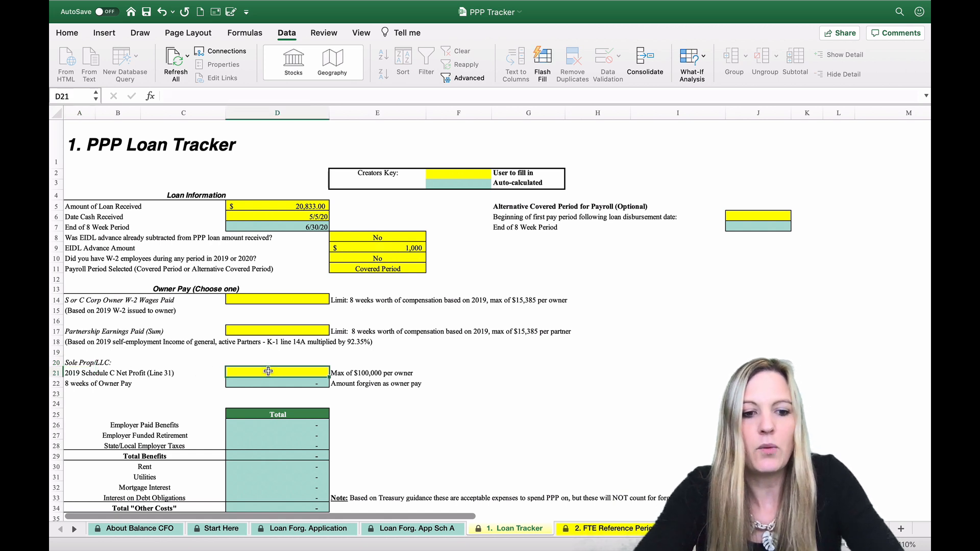
type("100000")
key("Return")
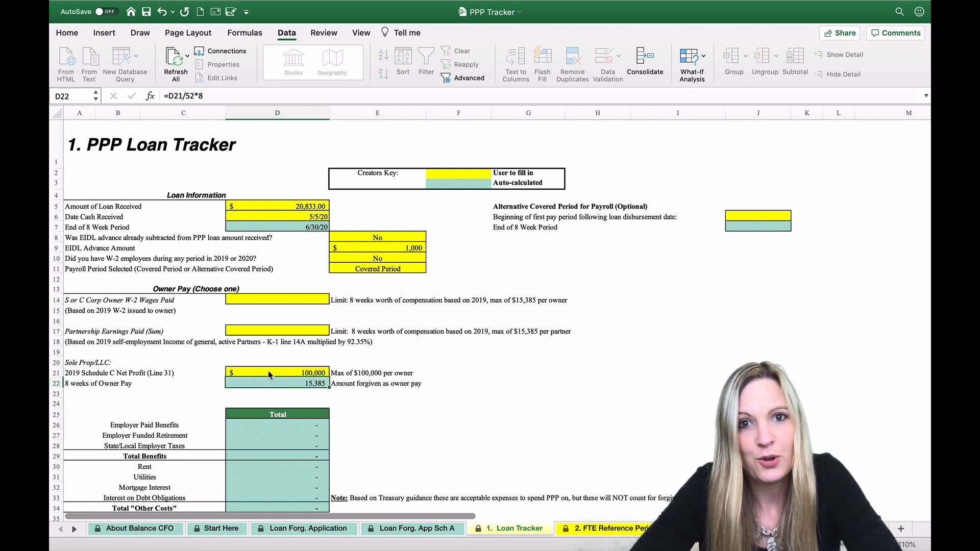
left_click(283, 206)
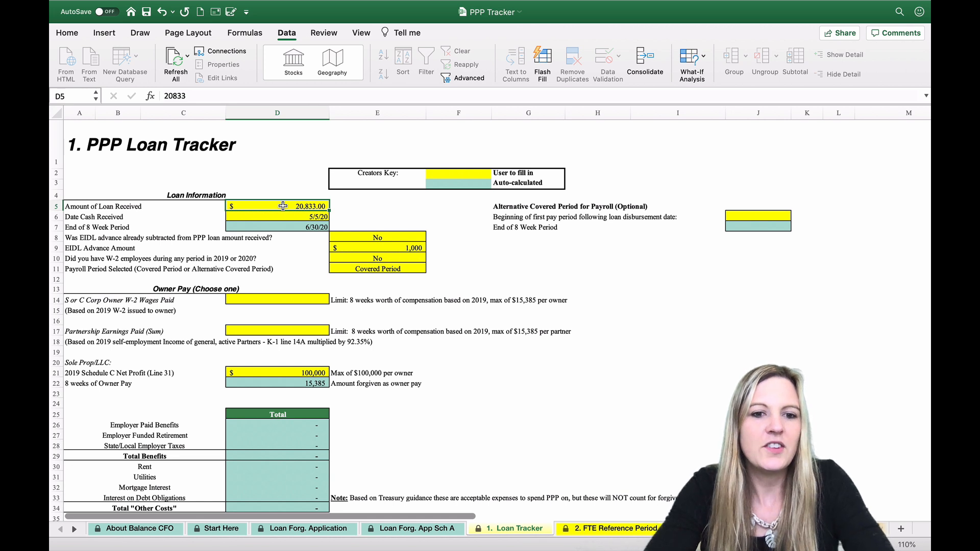
left_click(280, 382)
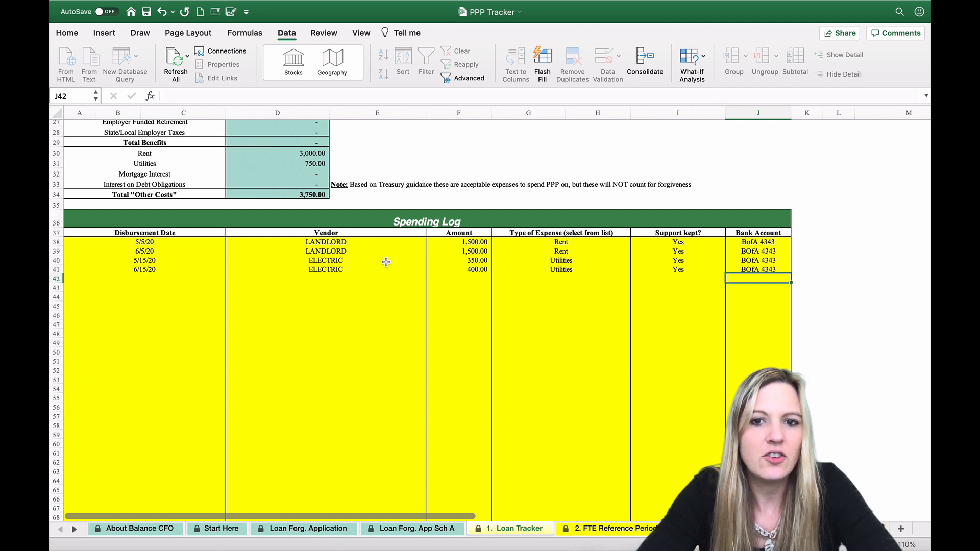
Review the expense types available for the 5/15/20 ELECTRIC entry in the Spending Log, keep Utilities, and look over the sheet's totals.
left_click(602, 262)
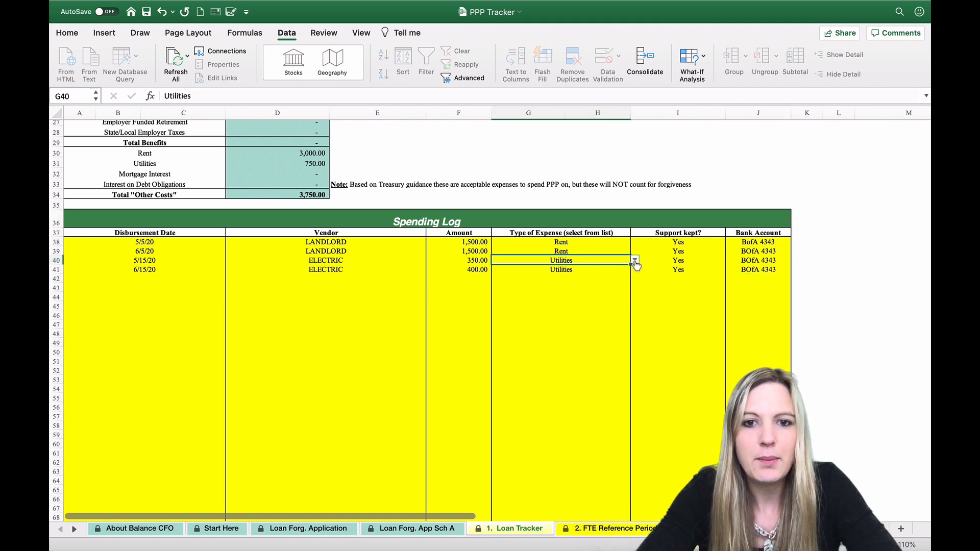
left_click(635, 261)
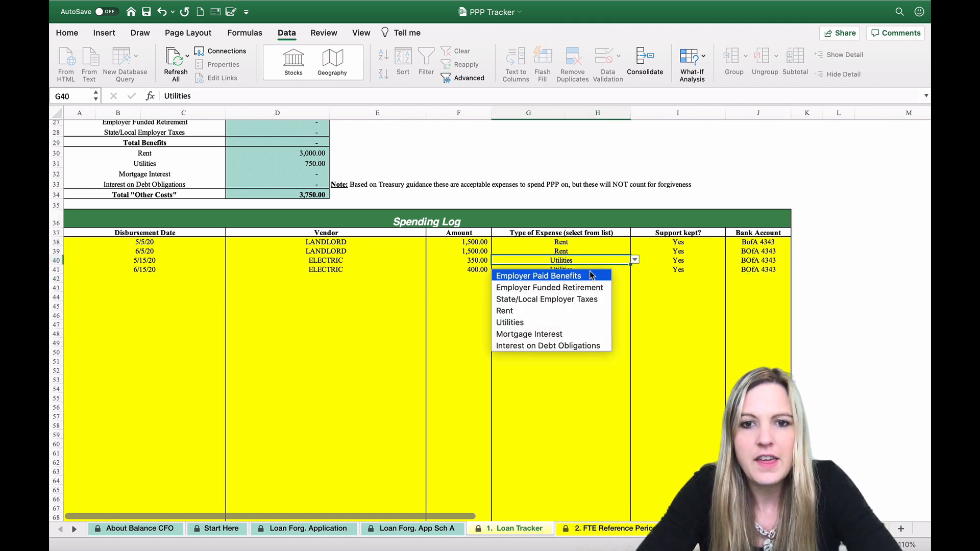
left_click(553, 323)
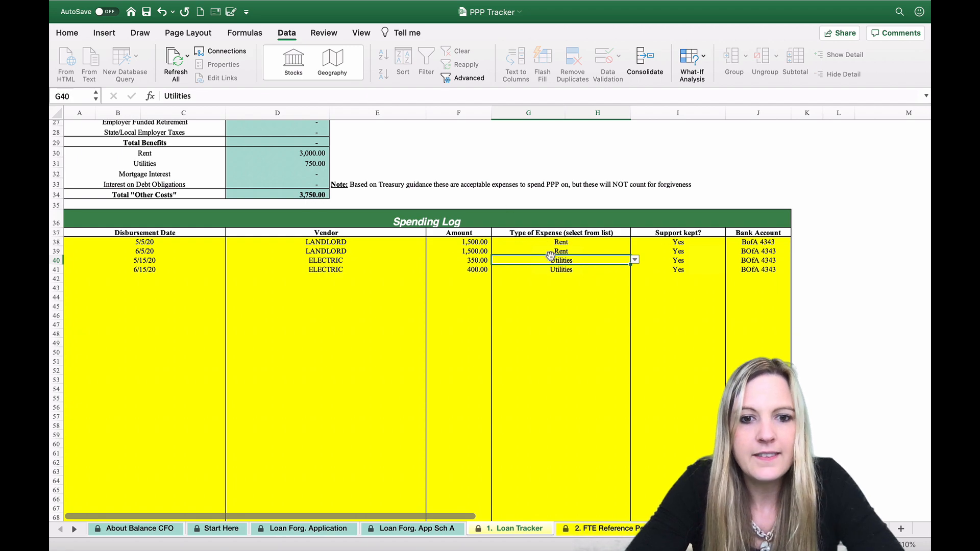
scroll(552, 256, "down", 5)
scroll(550, 256, "up", 6)
scroll(550, 256, "up", 5)
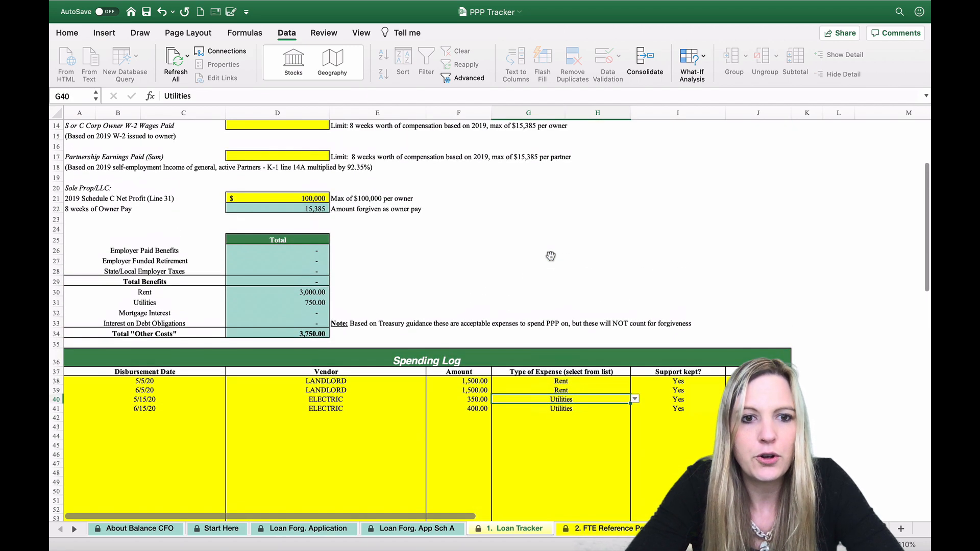
scroll(550, 256, "up", 3)
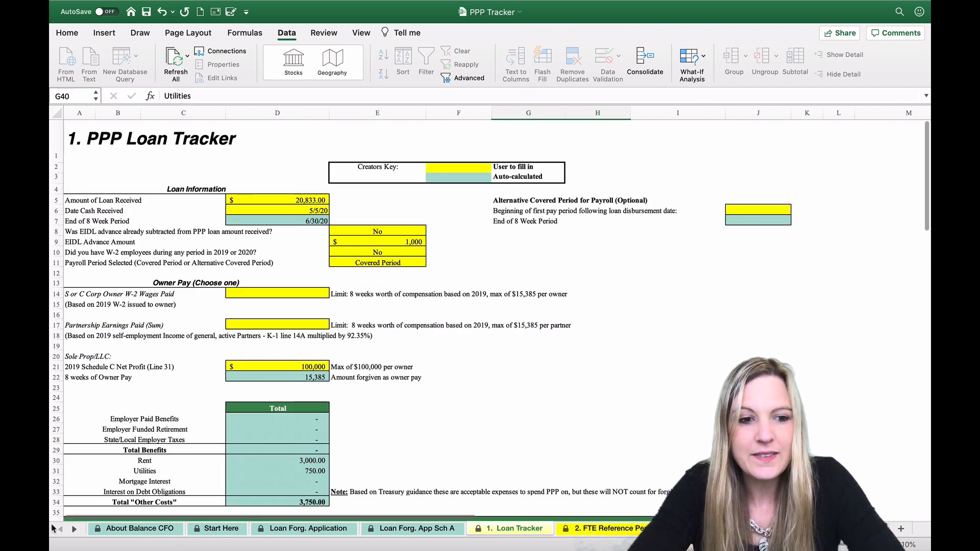
Open the Diagnostic sheet and examine the forgiveness reduction rows, especially the Non Payroll amount and its recommendation.
left_click(75, 530)
left_click(75, 531)
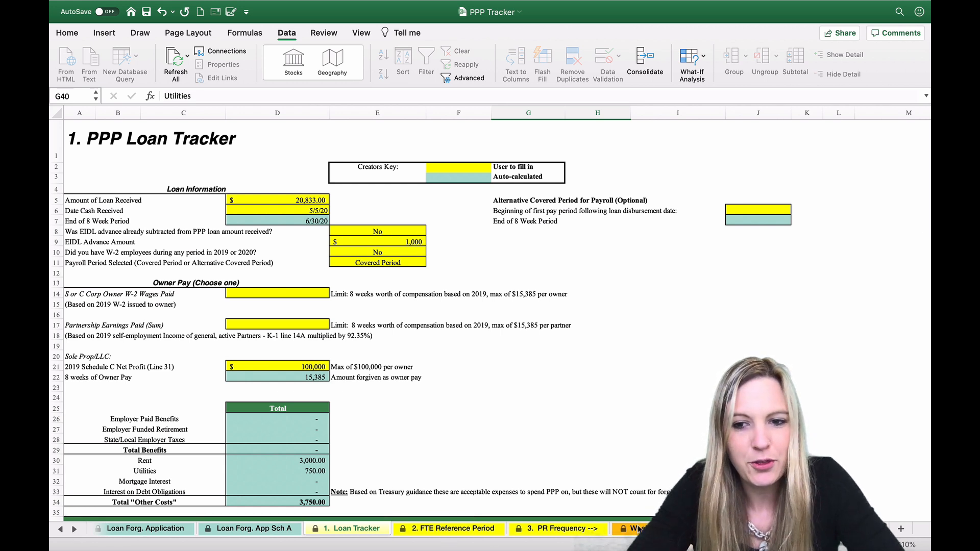
left_click(74, 530)
left_click(74, 529)
left_click(74, 529)
left_click(74, 529)
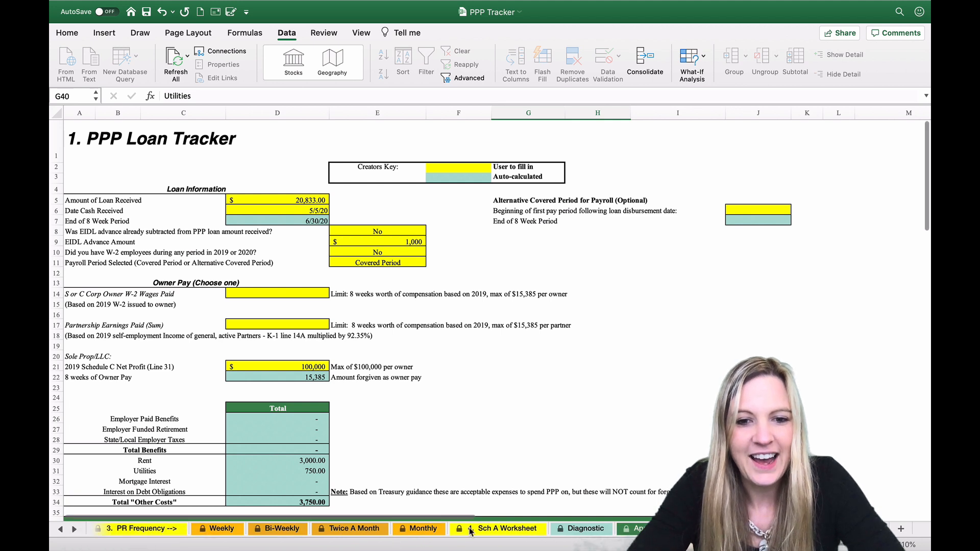
left_click(585, 529)
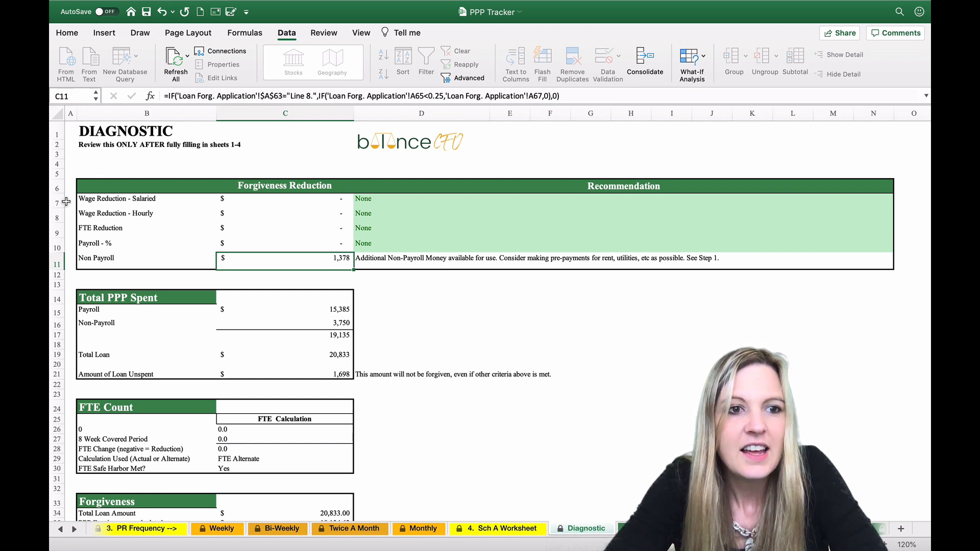
left_click_drag(59, 202, 61, 244)
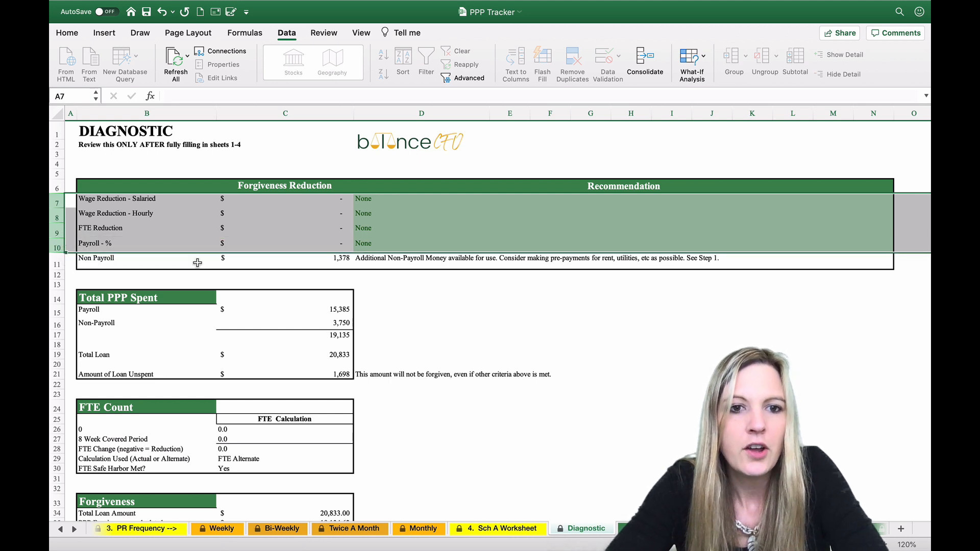
left_click(119, 260)
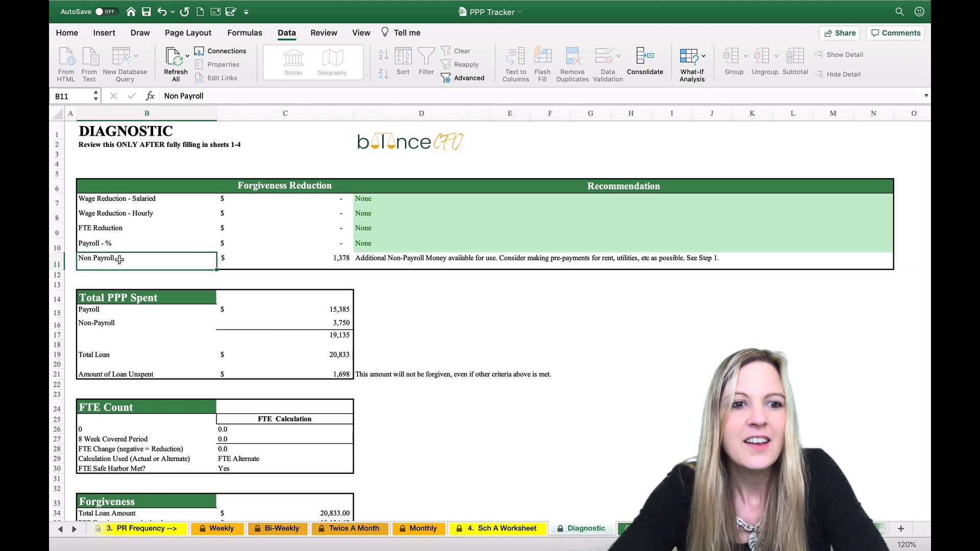
left_click(259, 253)
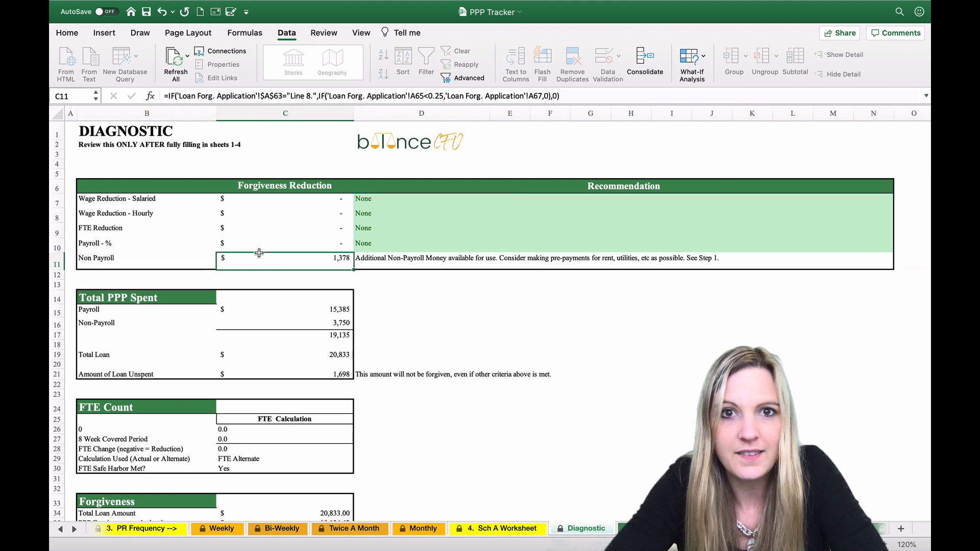
left_click(370, 263)
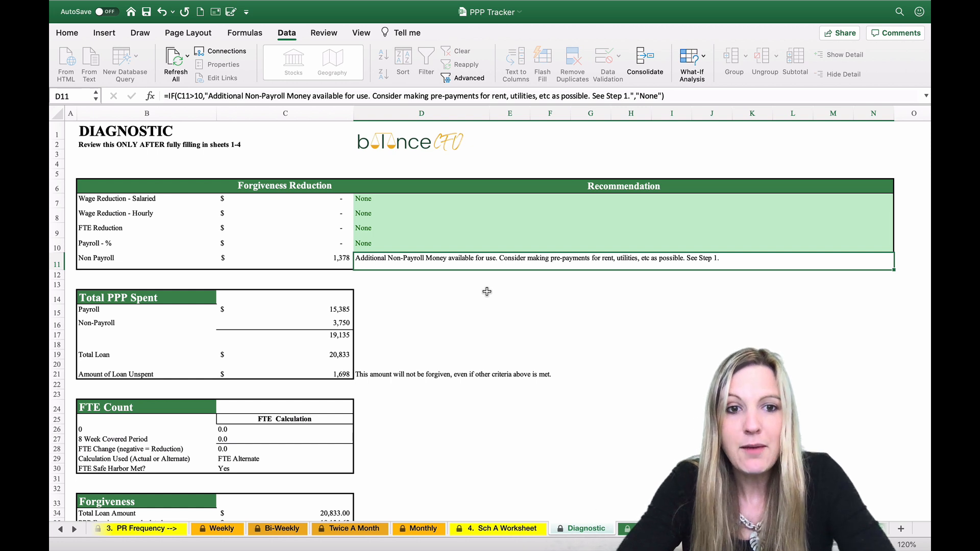
left_click(317, 258)
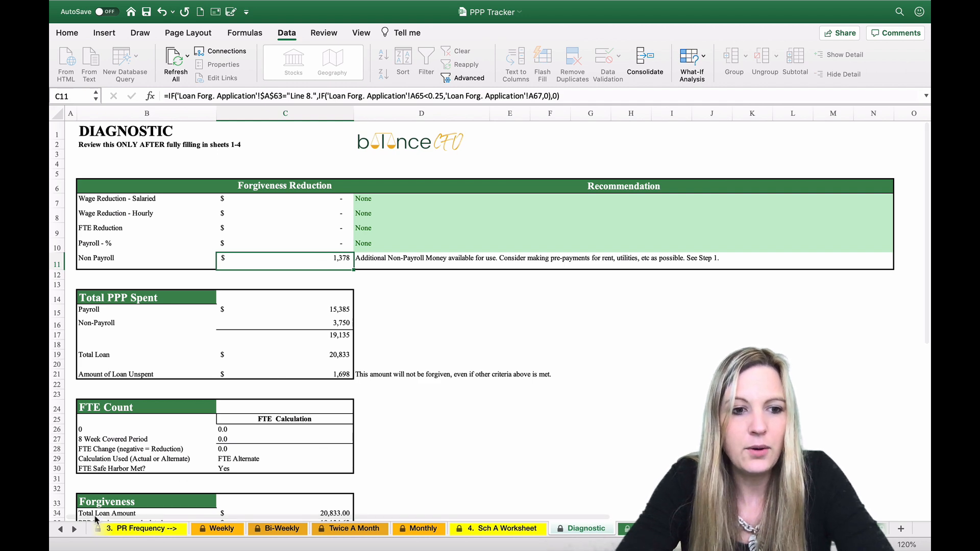
Return to the 1. Loan Tracker sheet and enter 7/5/20 as the disbursement date in the Spending Log's first empty row.
left_click(60, 529)
left_click(60, 529)
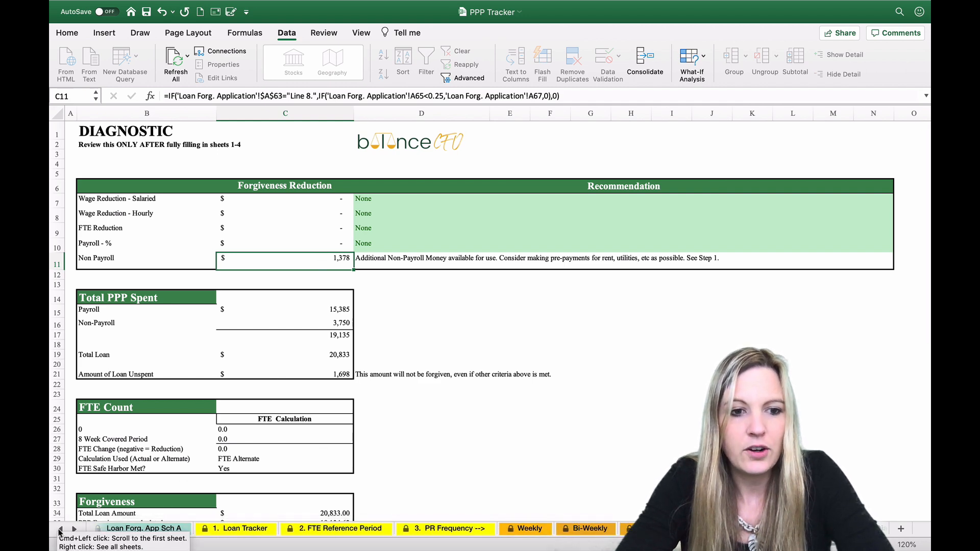
left_click(262, 528)
scroll(447, 325, "down", 5)
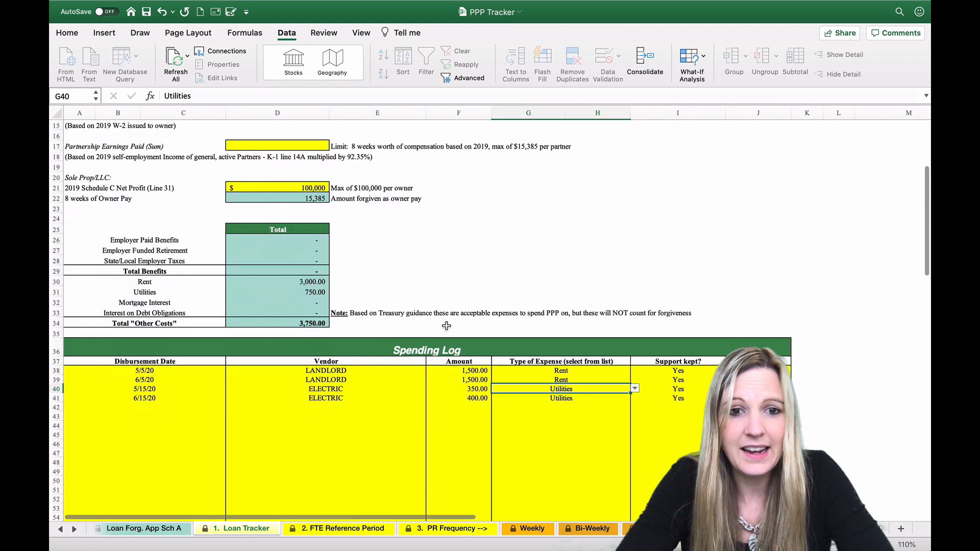
scroll(447, 326, "down", 2)
left_click(146, 353)
type("7/")
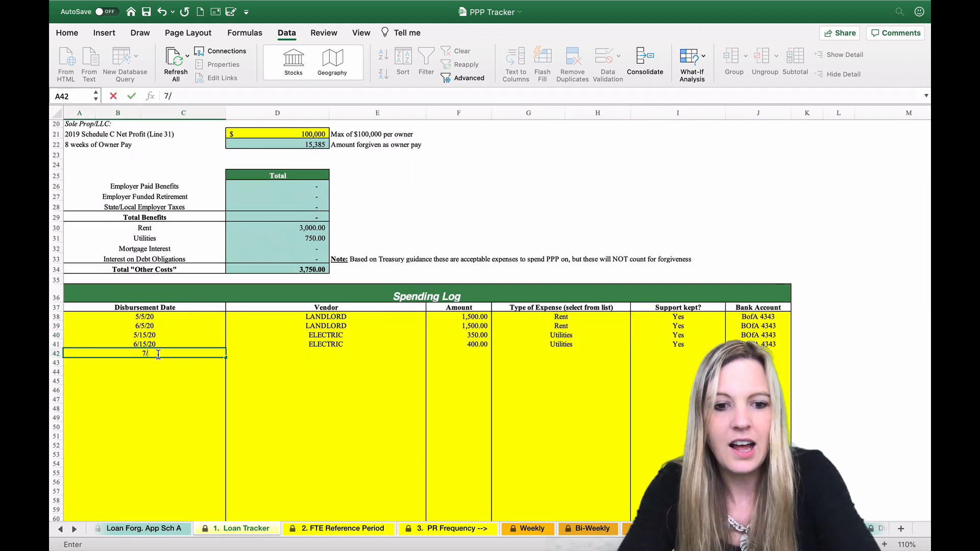
type("5/20")
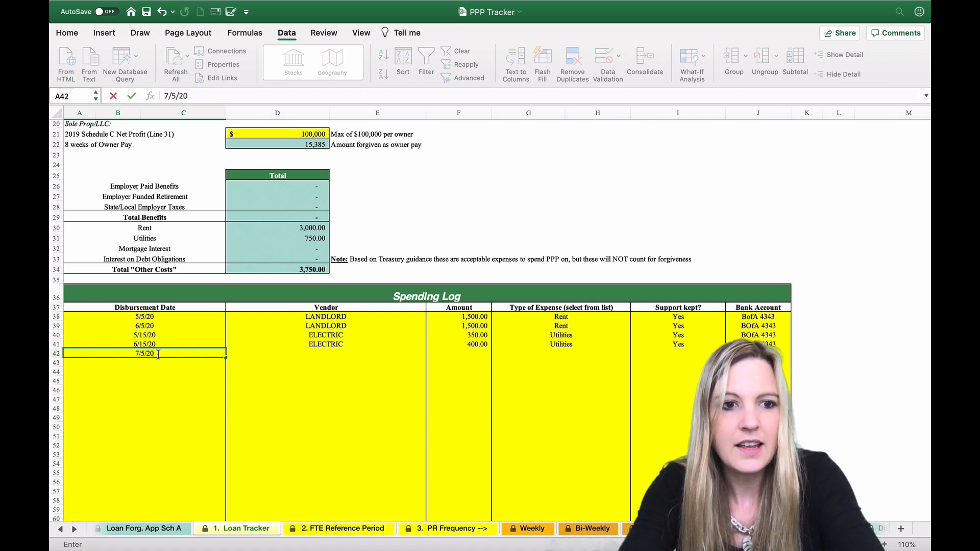
key("Return")
Complete the 7/5/20 Spending Log entry with vendor LANDLORD, amount 1500 and expense type Rent.
left_click(279, 353)
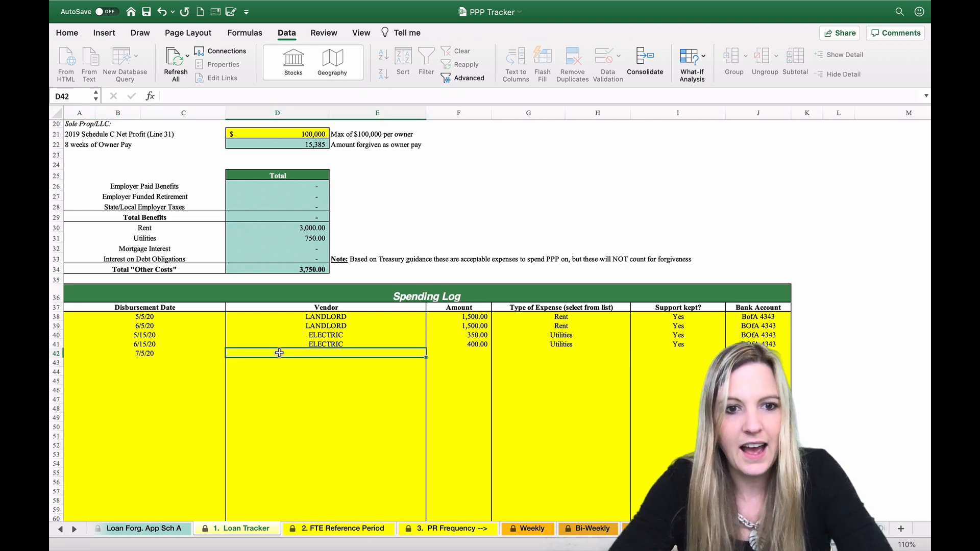
type("LANDLORD")
key("Return")
left_click(470, 353)
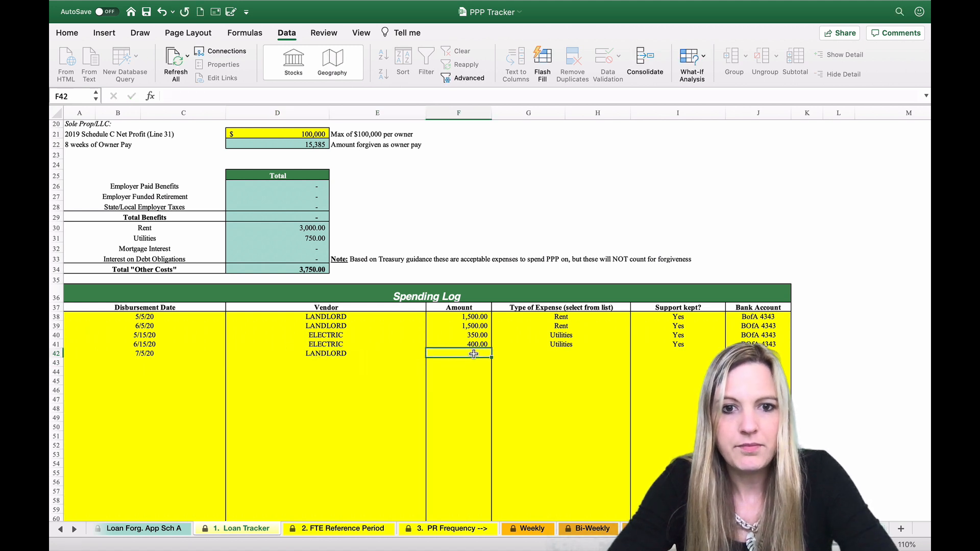
type("1500")
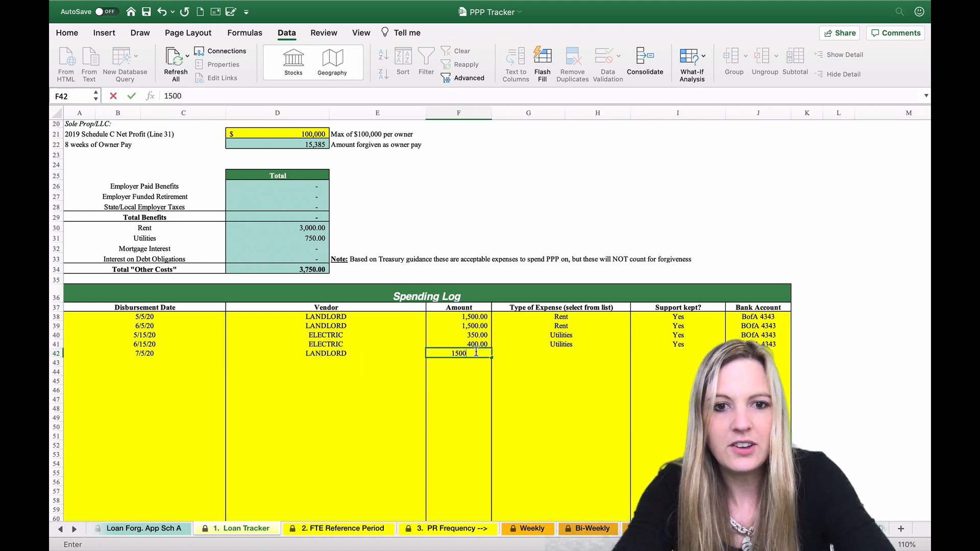
left_click(549, 353)
type("REnt")
key("Return")
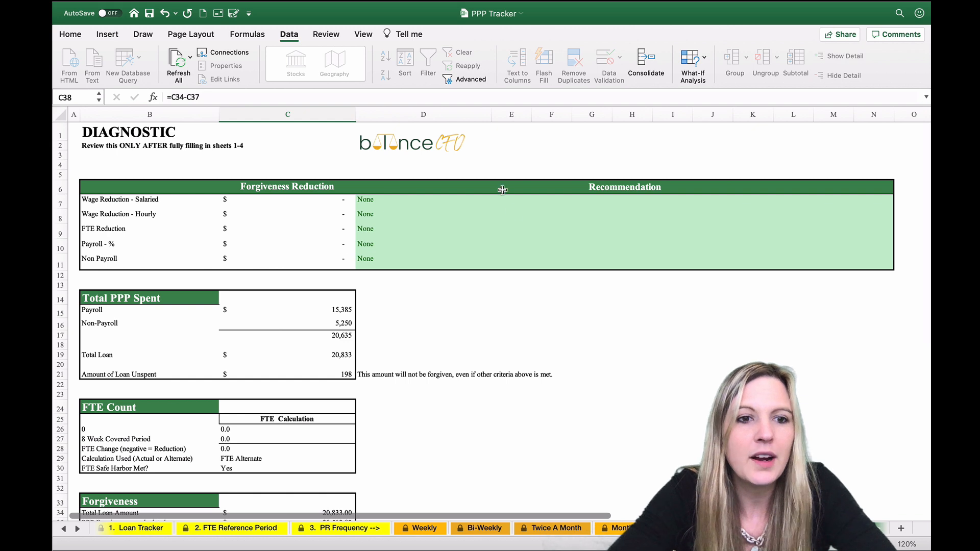
Review the Non Payroll reduction and the Payroll, Non-Payroll and summed amounts under Total PPP Spent on the Diagnostic sheet.
left_click(264, 258)
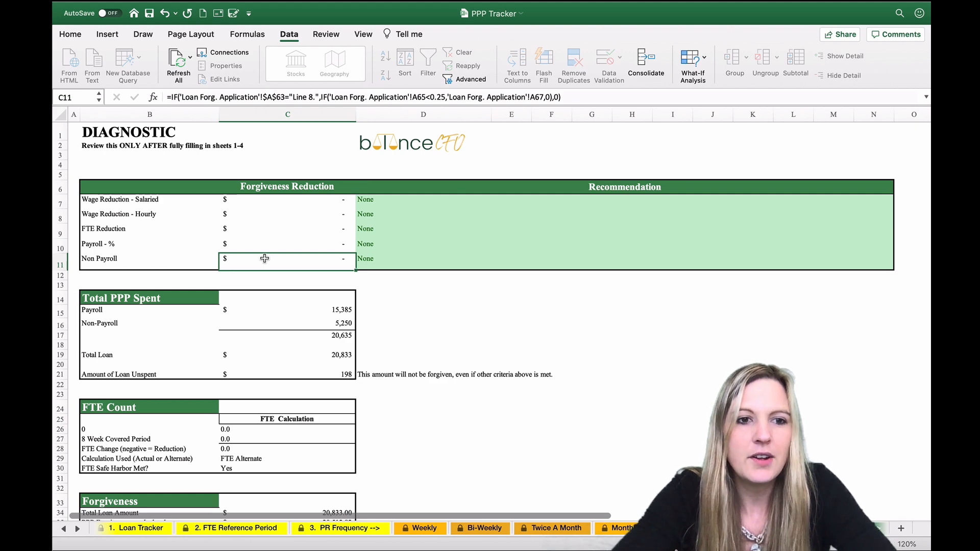
scroll(301, 288, "down", 5)
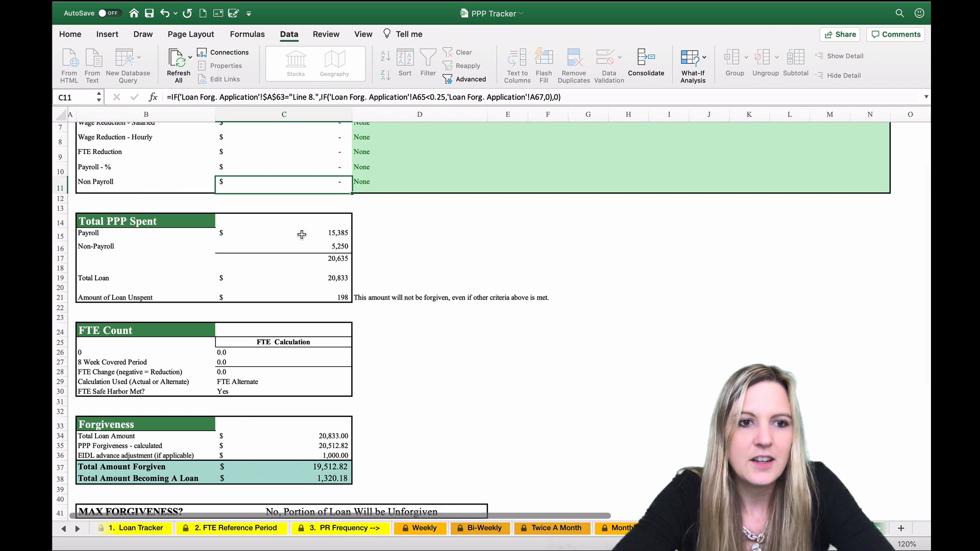
left_click(302, 234)
left_click(300, 247)
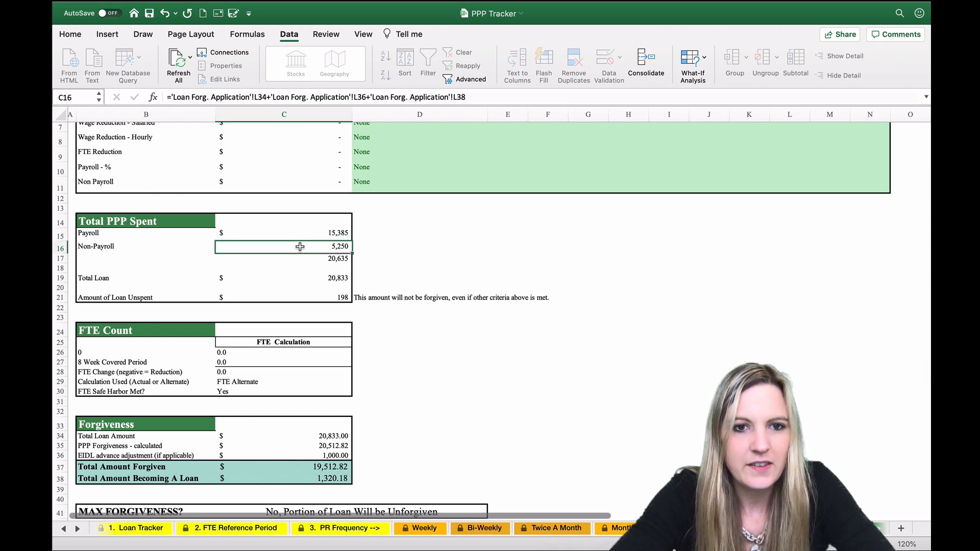
left_click(300, 258)
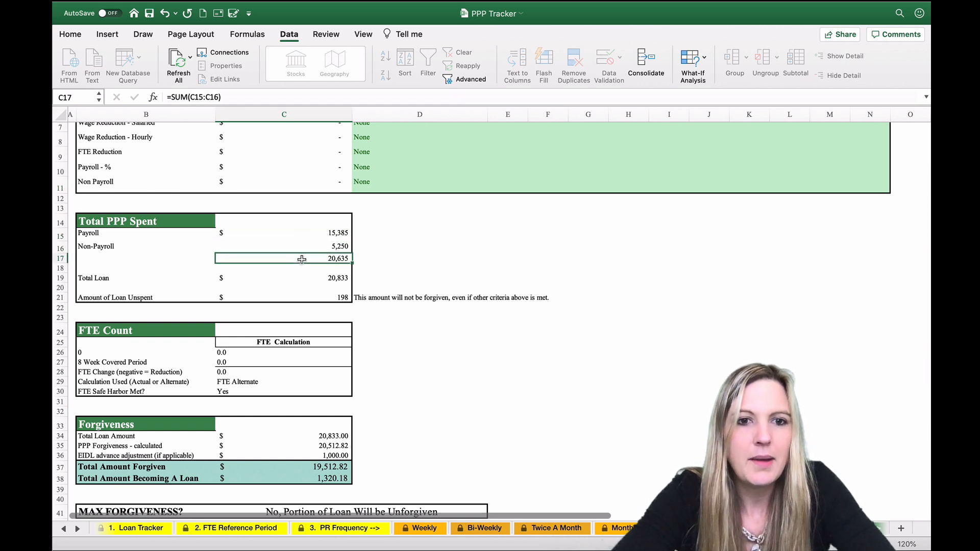
Check the Total Loan and Amount of Loan Unspent figures under Total PPP Spent on the Diagnostic sheet.
left_click(305, 280)
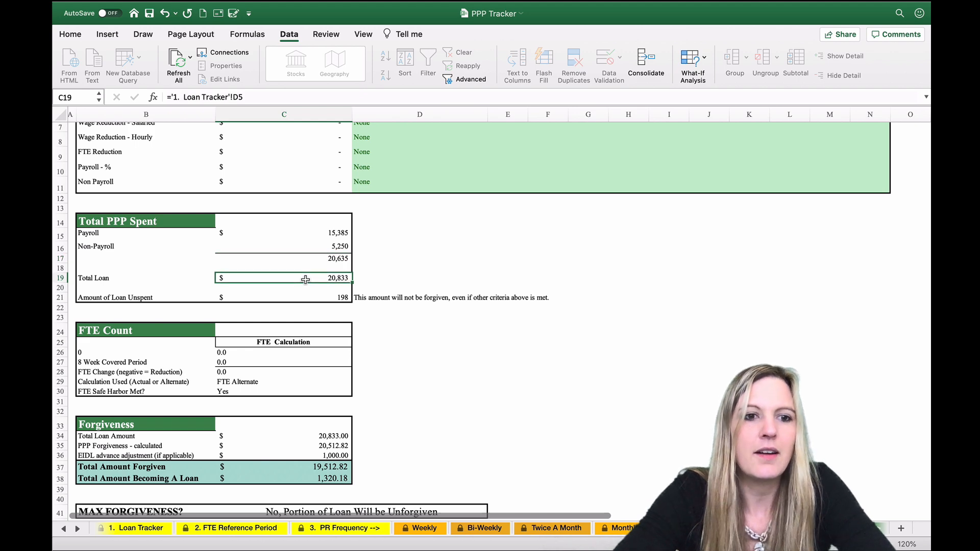
left_click(316, 298)
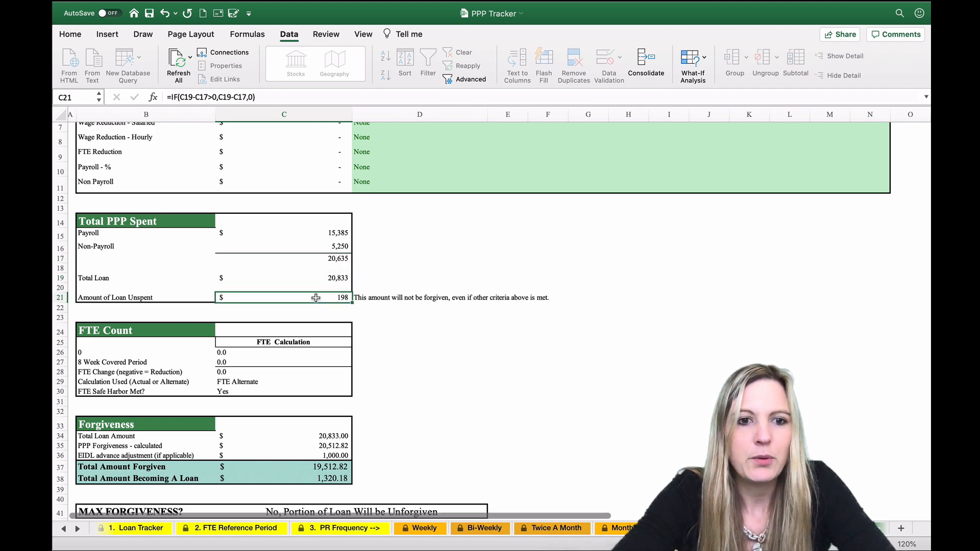
scroll(316, 297, "down", 4)
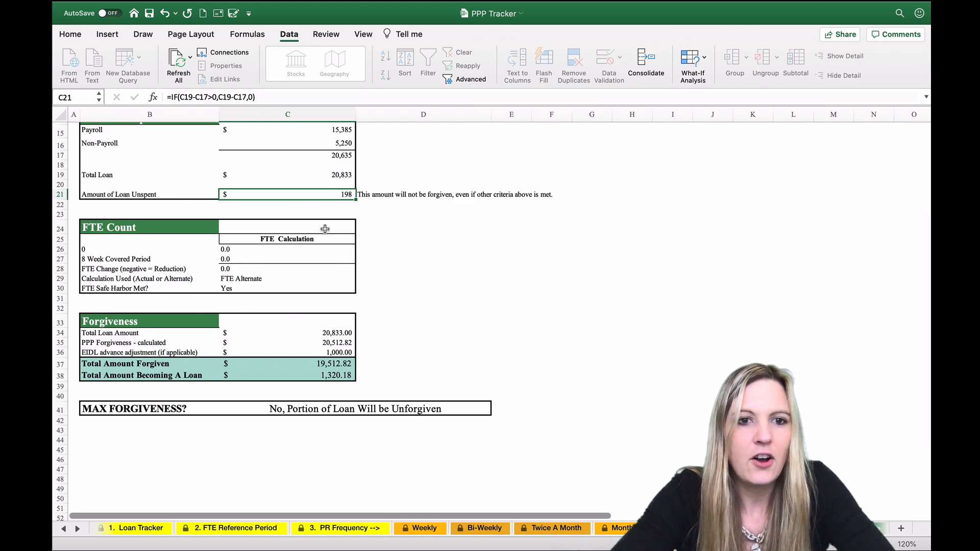
scroll(326, 229, "down", 2)
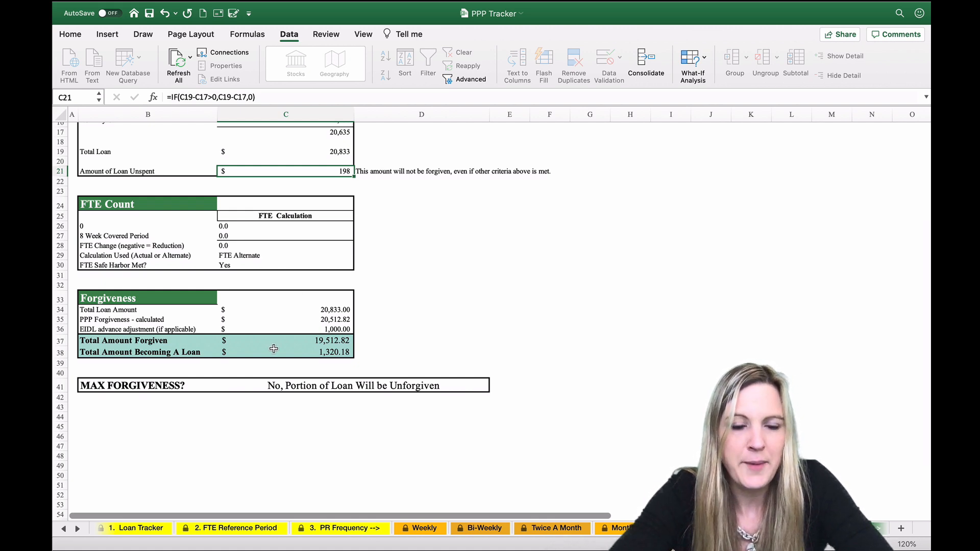
Examine the Total Loan Amount, calculated PPP Forgiveness and EIDL advance adjustment in the Diagnostic sheet's Forgiveness section.
left_click(294, 308)
left_click_drag(293, 315, 293, 320)
left_click(586, 195)
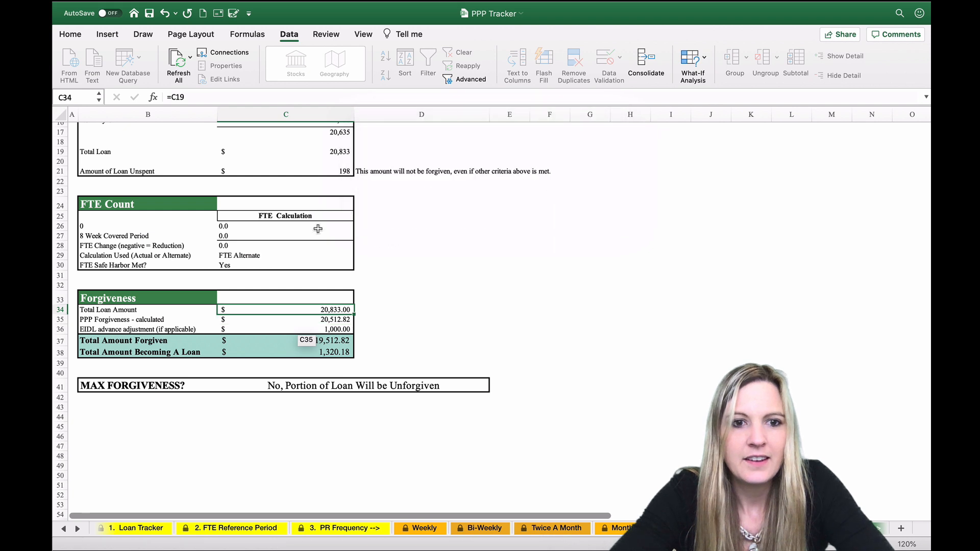
left_click(295, 328)
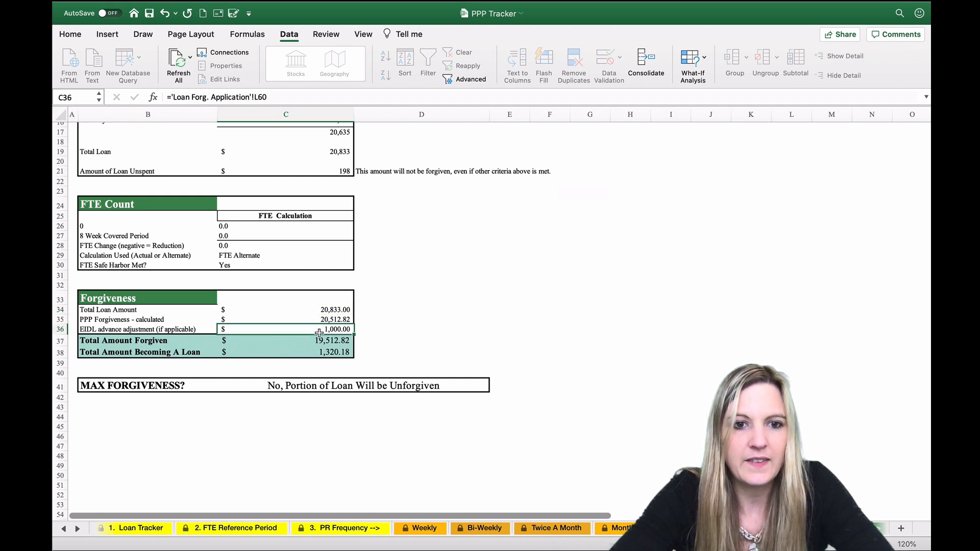
left_click(318, 320)
left_click(317, 331)
Review Total Amount Forgiven, Total Amount Becoming A Loan and the MAX FORGIVENESS? result on the Diagnostic sheet.
left_click(299, 341)
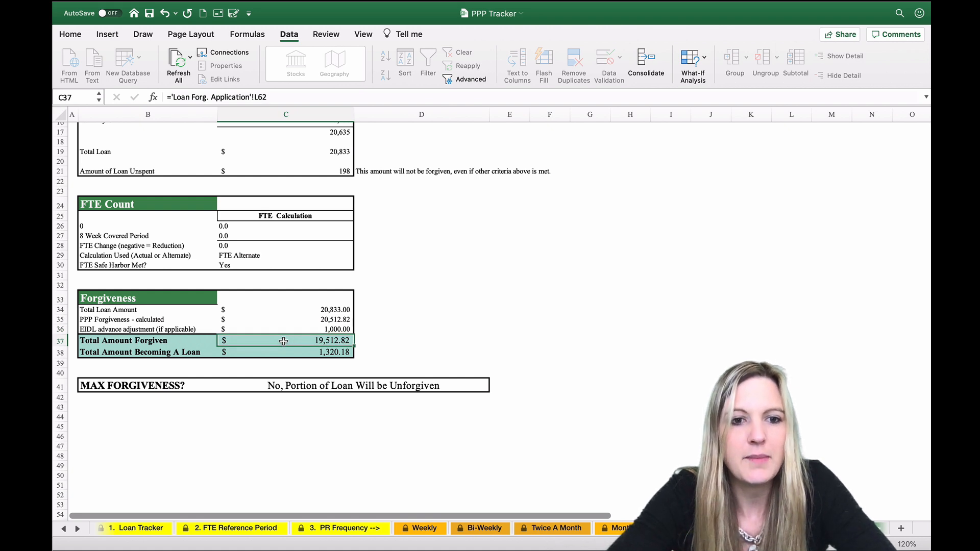
left_click(291, 351)
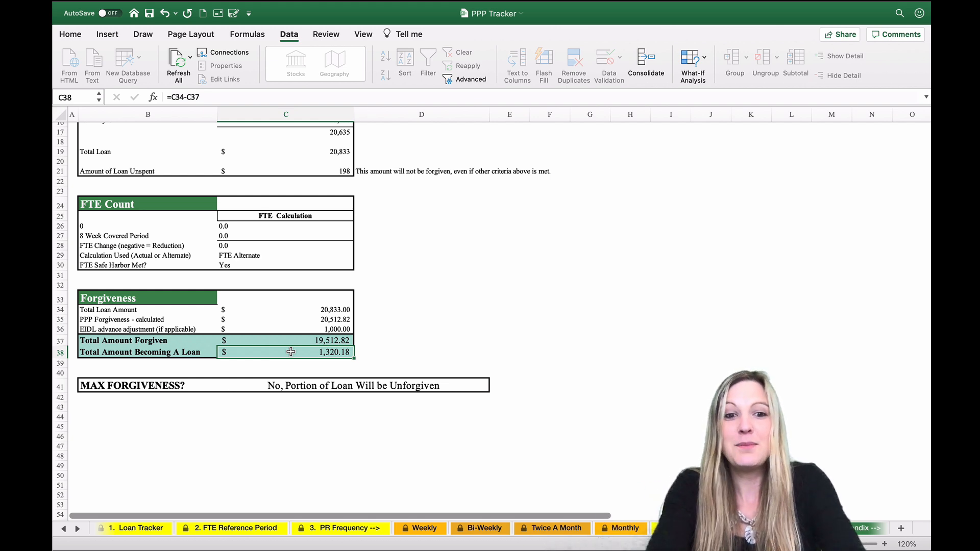
left_click(333, 387)
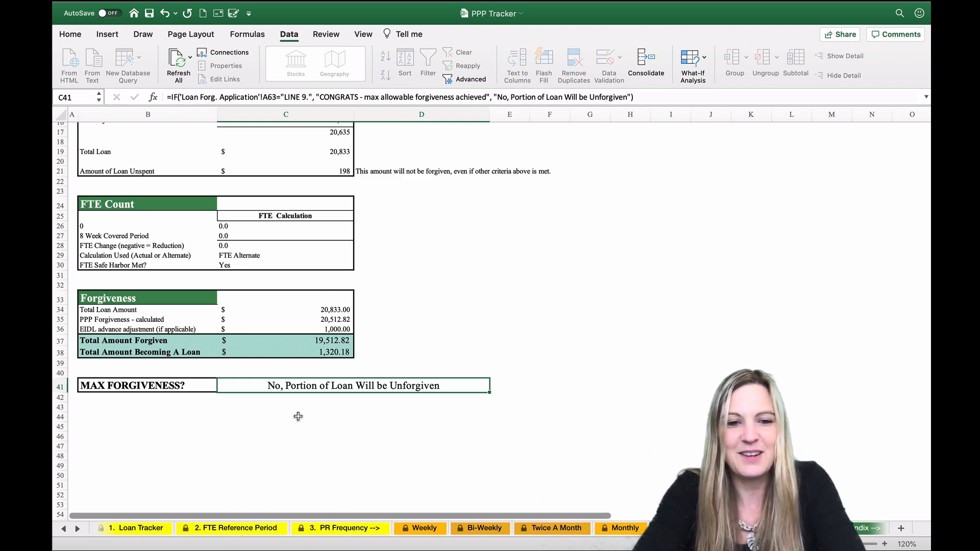
Open the Loan Forg. Application sheet and review the forgiveness calculation from Line 1 through the Total Forgiveness Amount.
scroll(298, 417, "up", 5)
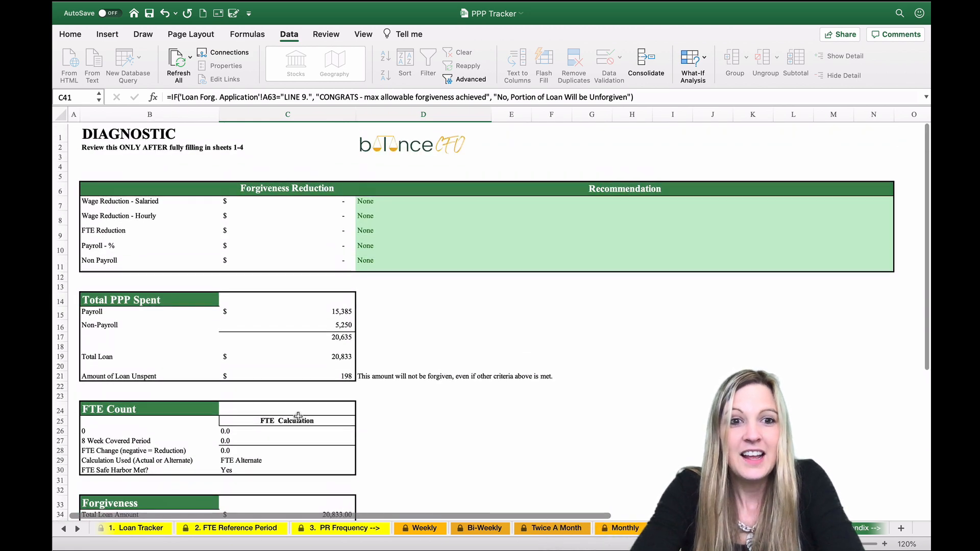
left_click(64, 529)
left_click(64, 529)
left_click(63, 529)
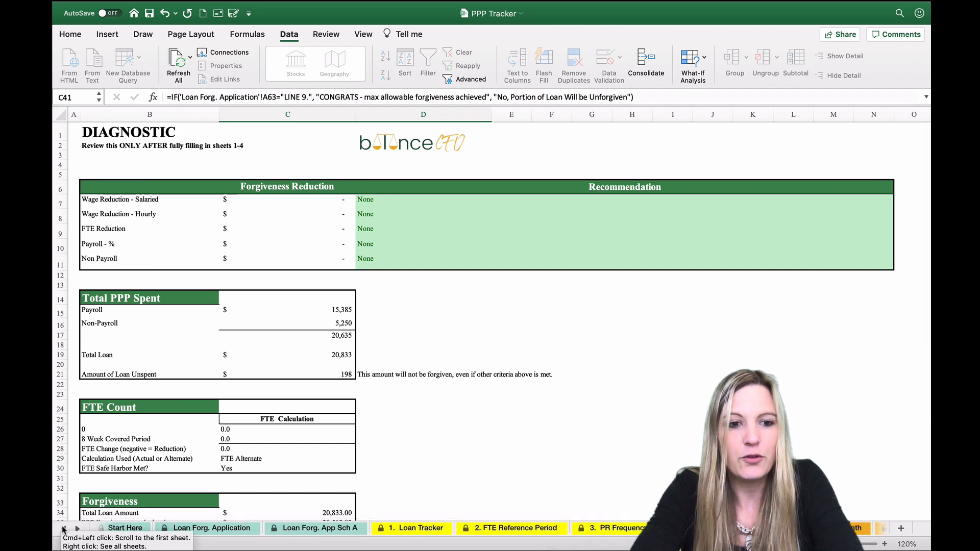
left_click(214, 530)
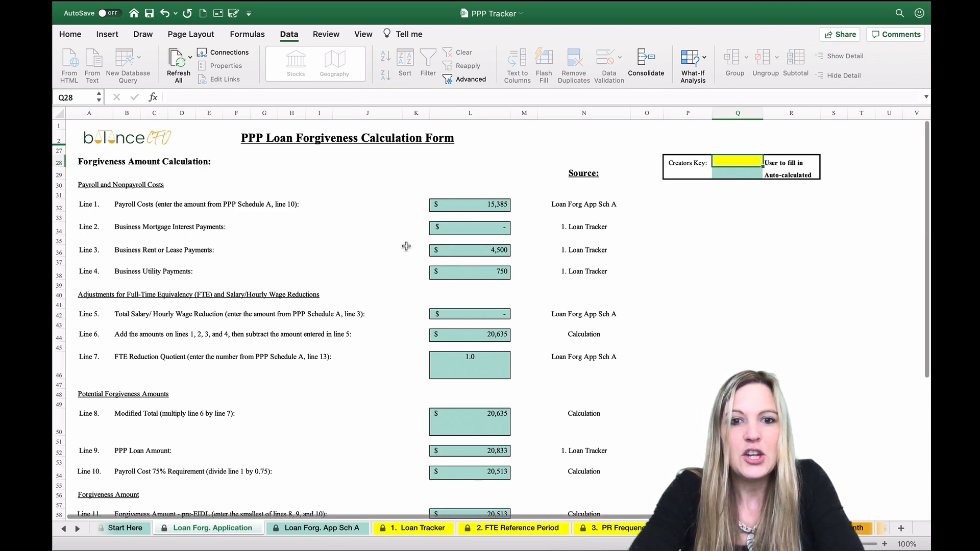
scroll(419, 235, "down", 5)
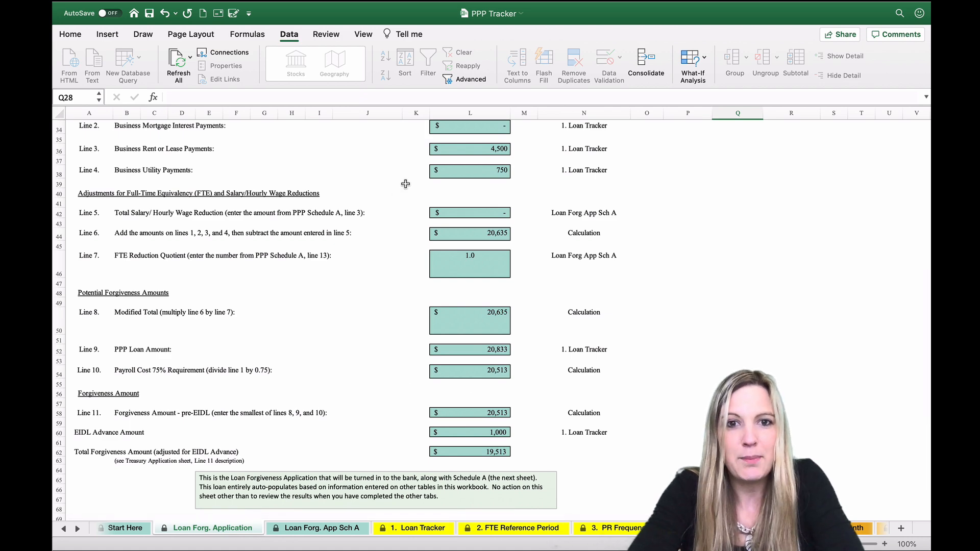
scroll(405, 184, "up", 4)
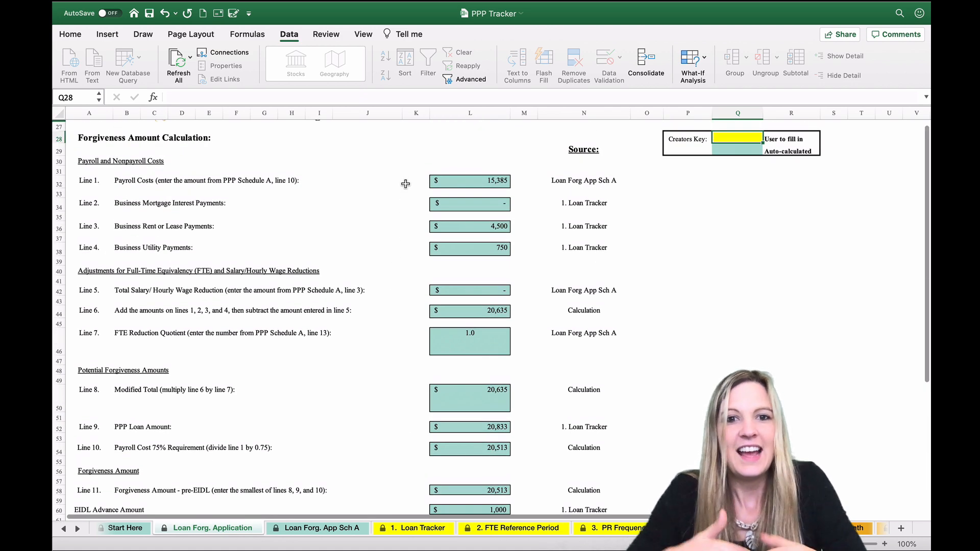